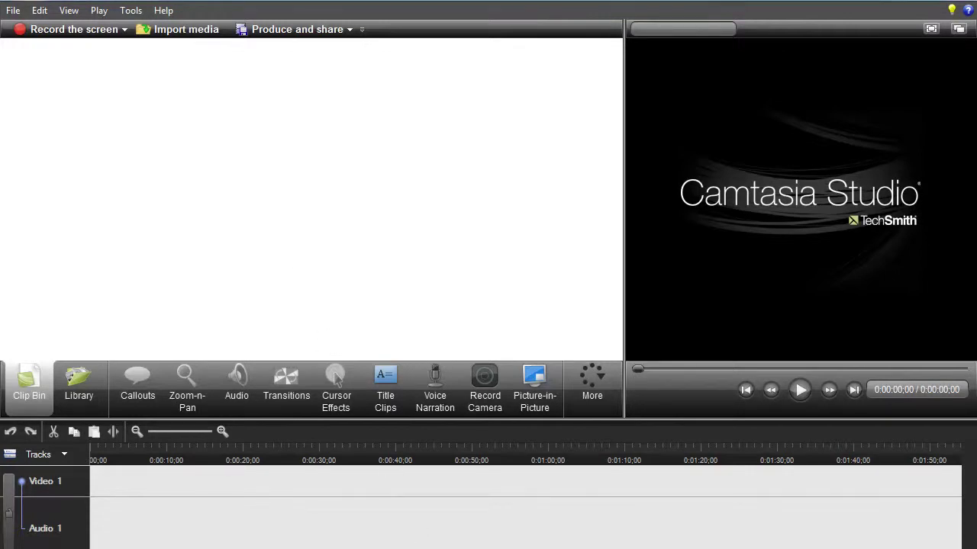
Bring the audio file 08 Дорожка 8.wma and the image 585470554.jpg from the ЧП folder into the Clip Bin
left_click(114, 548)
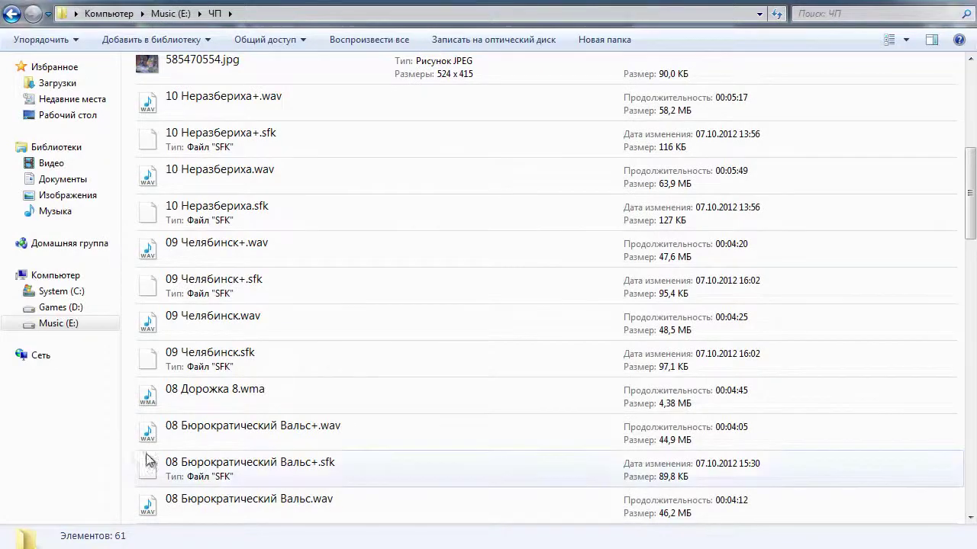
left_click_drag(186, 399, 55, 126)
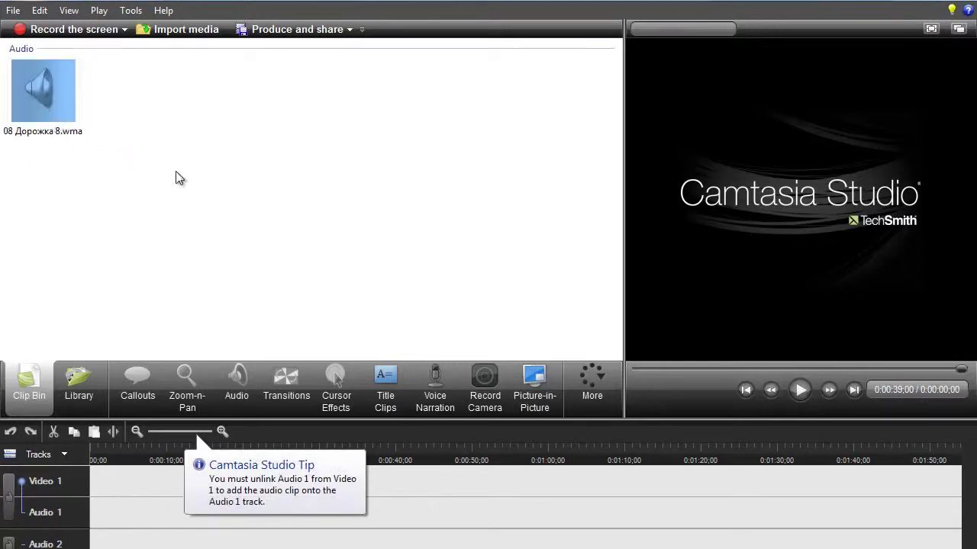
left_click(906, 4)
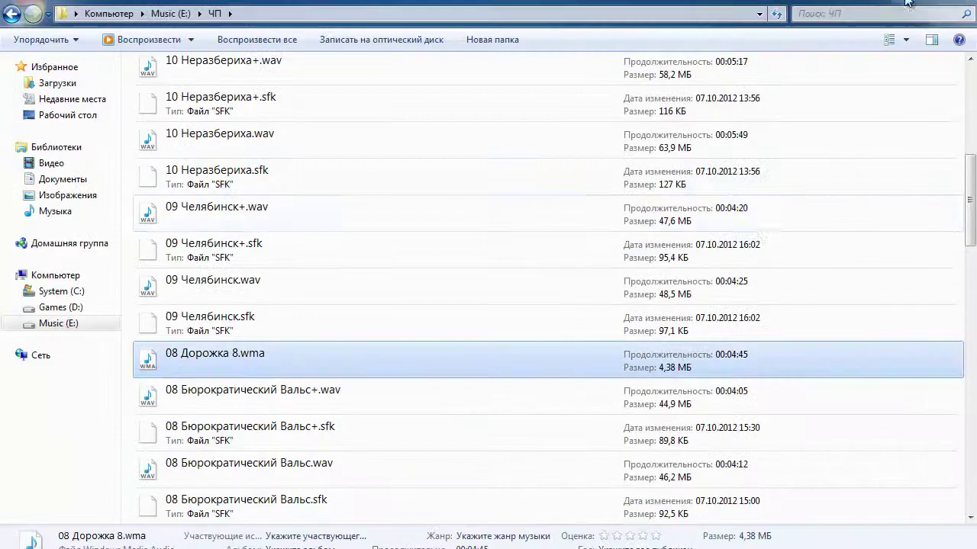
scroll(641, 229, "up", 5)
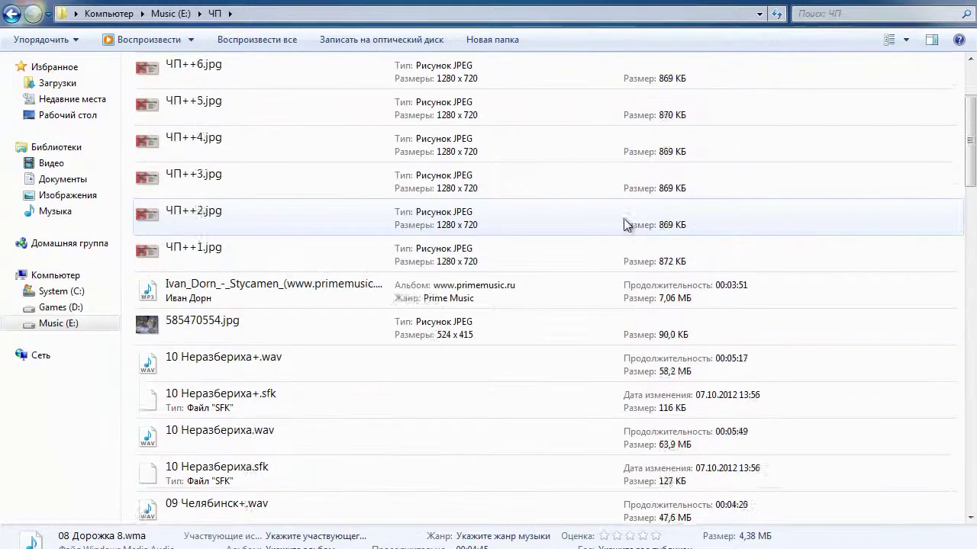
left_click_drag(196, 440, 149, 181)
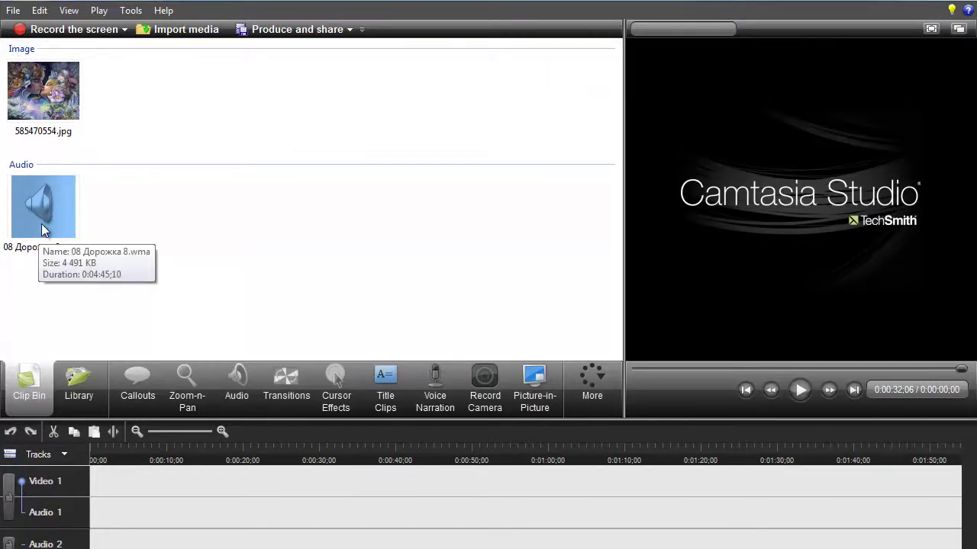
Place 08 Дорожка 8.wma at the start of the Audio 2 track and trim its end to 0:04:32;10
left_click_drag(44, 214, 92, 547)
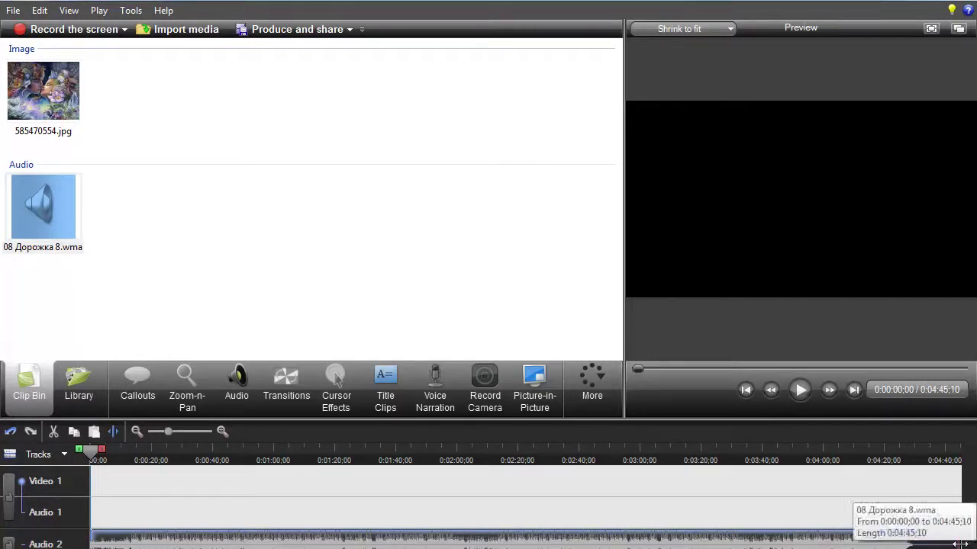
left_click_drag(925, 544, 920, 543)
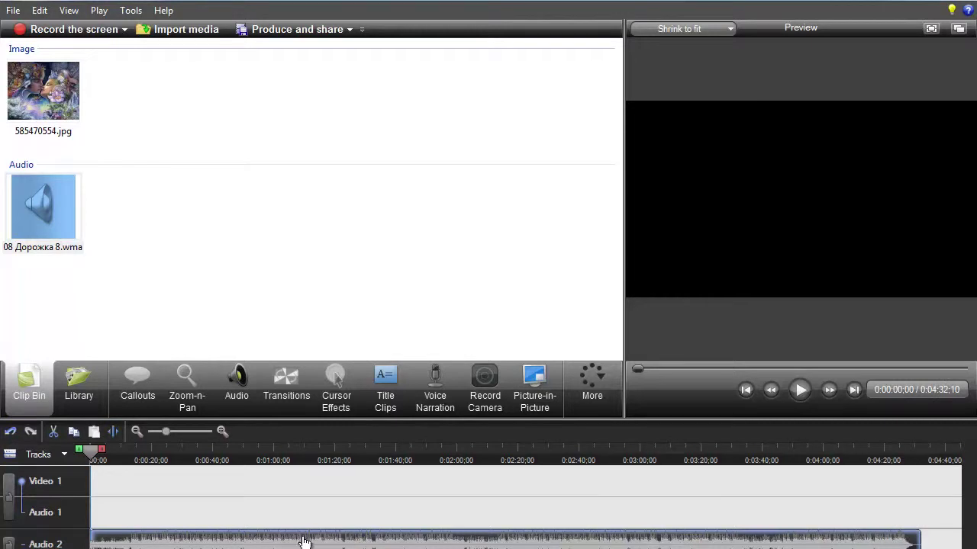
Play the first few seconds of the audio track, pause, and return to the beginning of the timeline
left_click(796, 391)
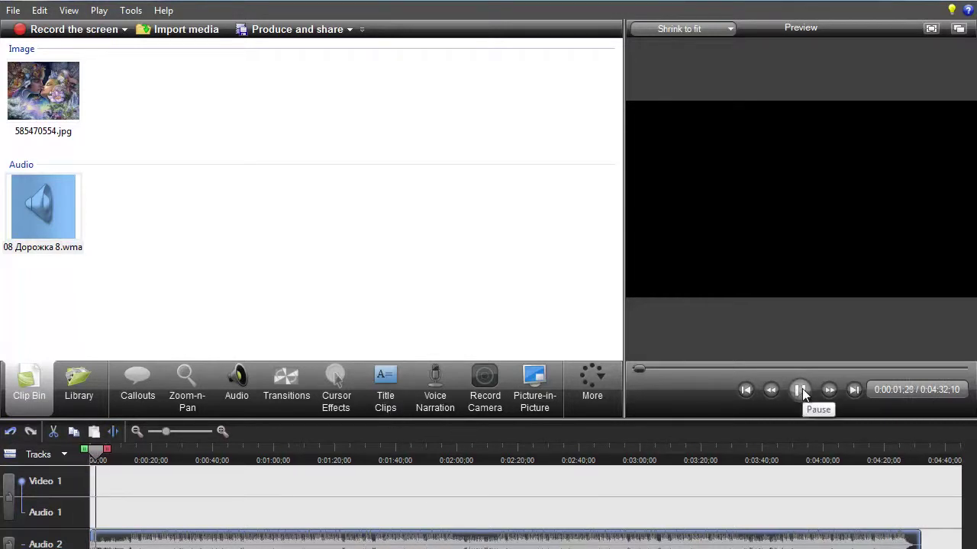
left_click(801, 392)
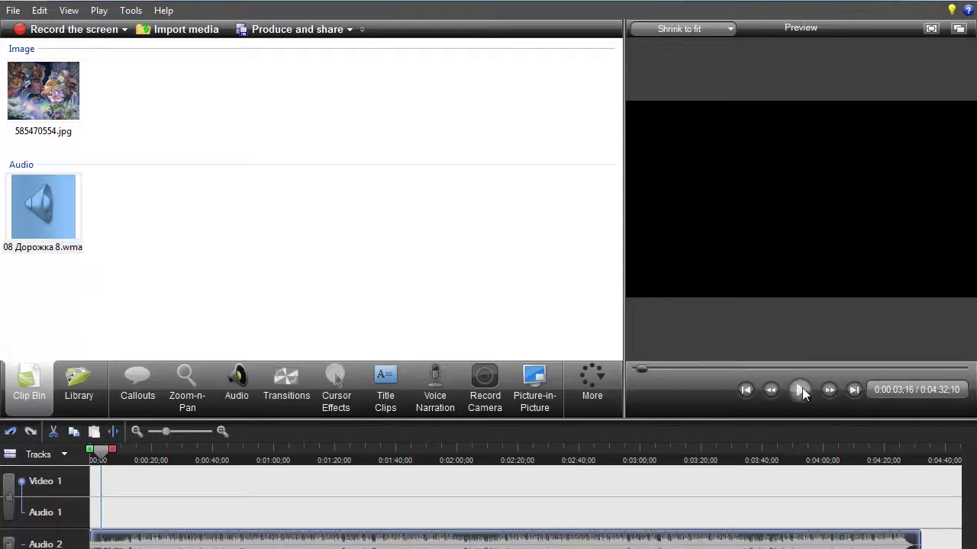
left_click(745, 391)
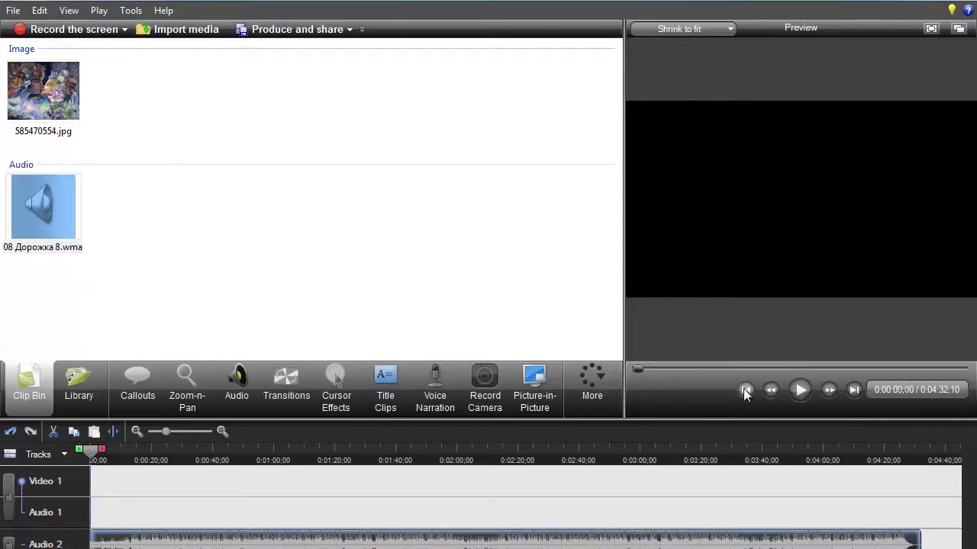
Place the image 585470554.jpg at the very start of the Video 1 track
left_click(40, 87)
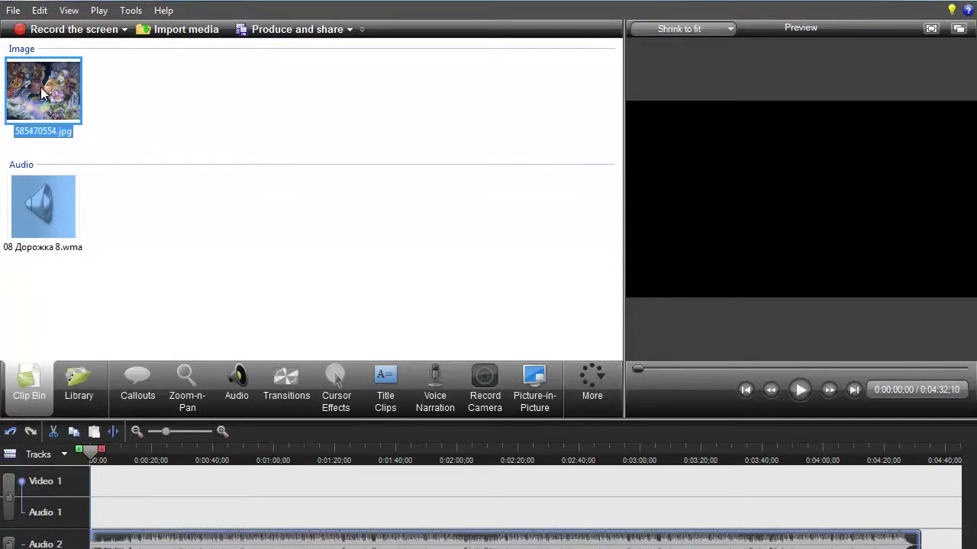
left_click_drag(40, 87, 88, 483)
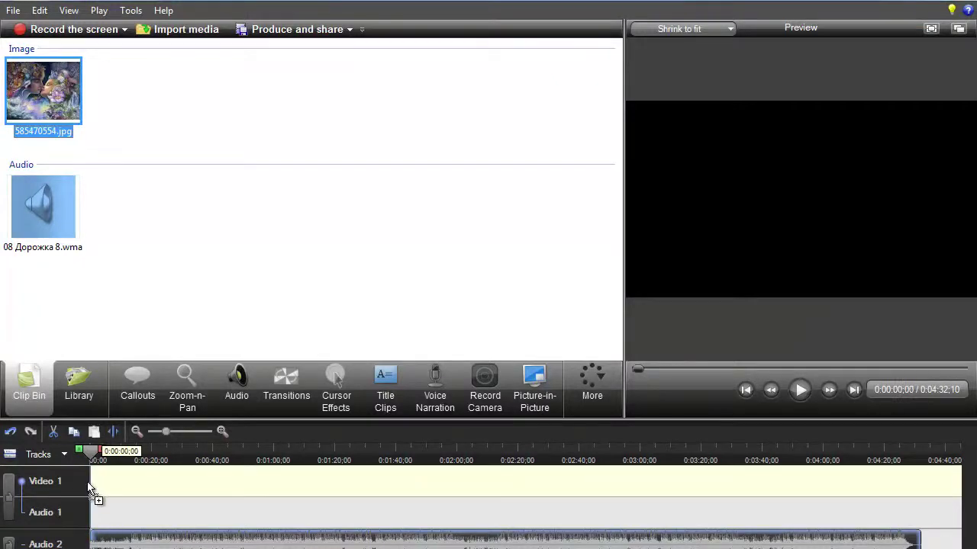
left_click_drag(88, 483, 90, 485)
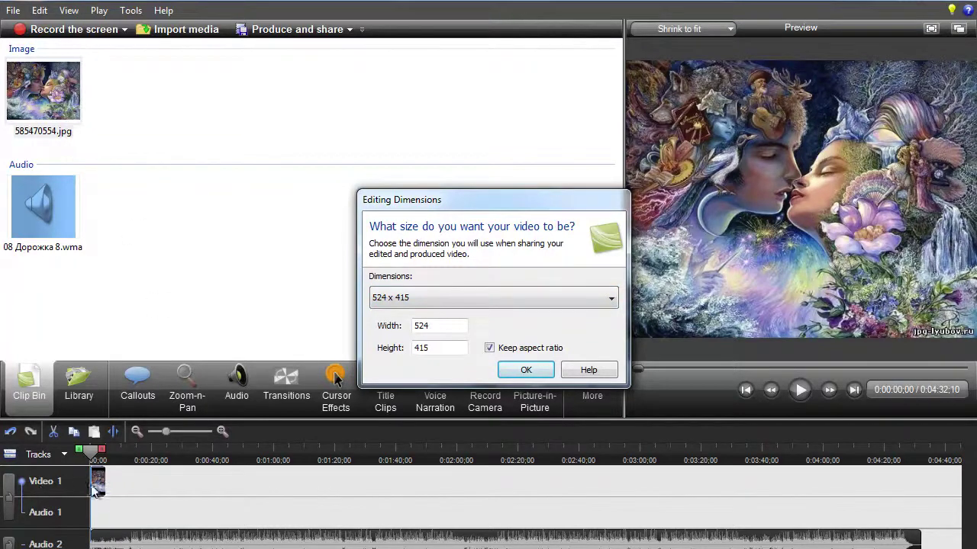
Set the project's editing dimensions to the 1280 x 720 YouTube & HD preset
left_click(611, 300)
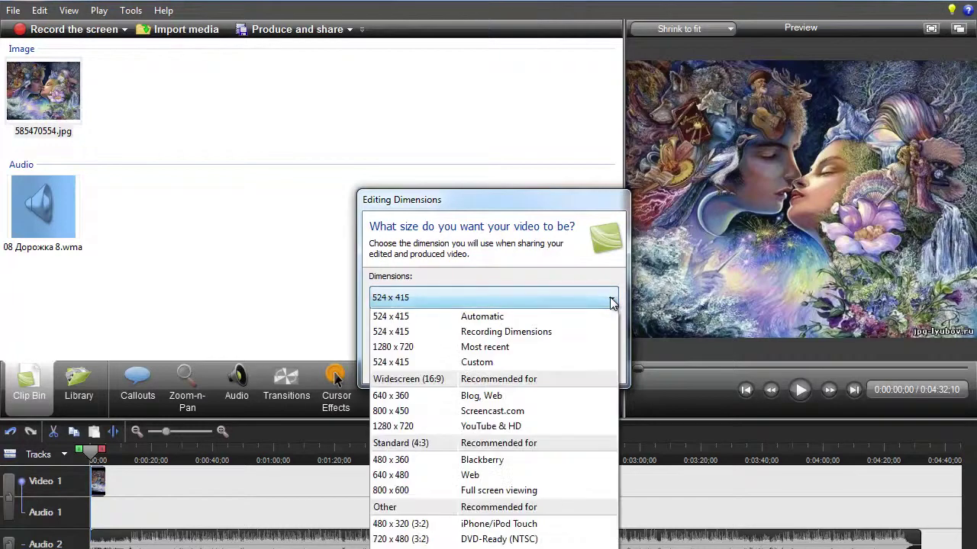
left_click(516, 430)
left_click(528, 372)
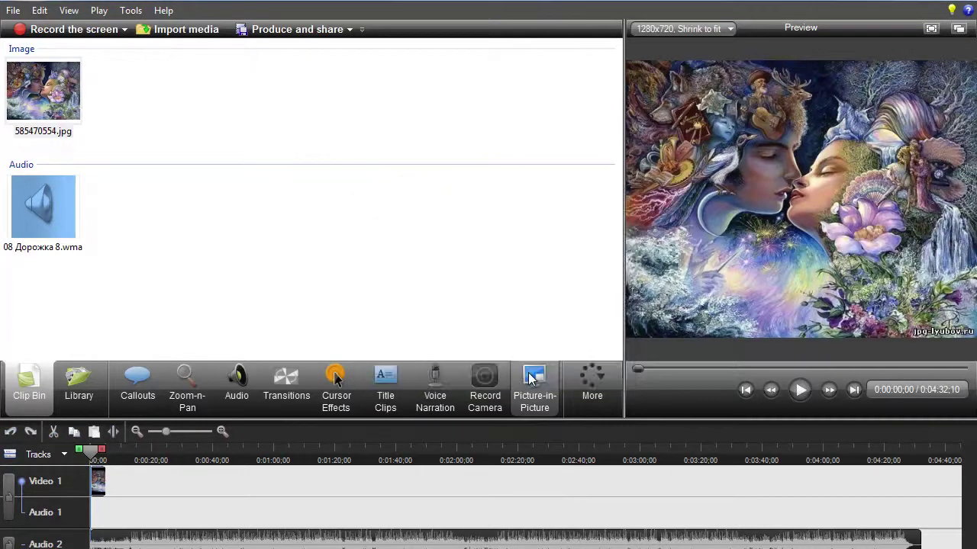
mouse_move(534, 385)
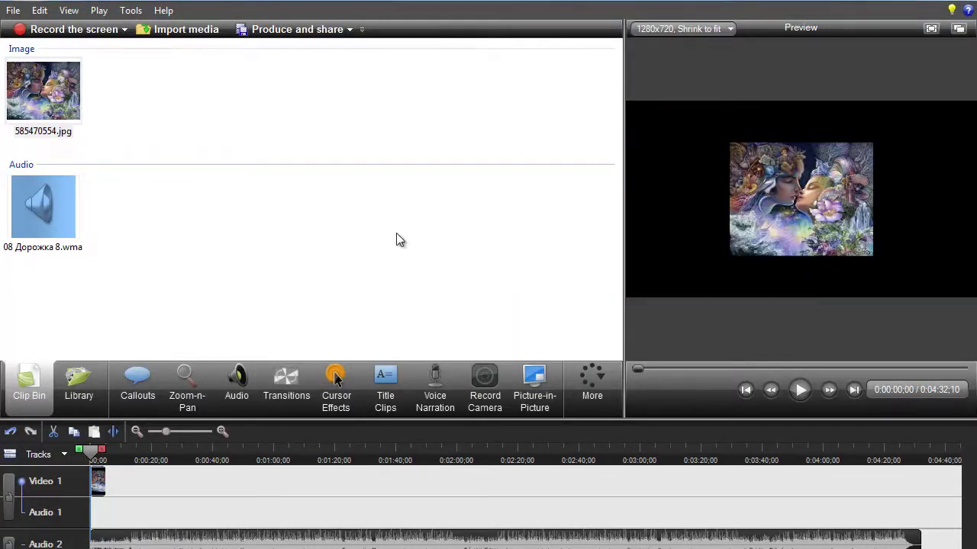
Preview the image with the audio from the start, rewind, and dismiss the Windows warning by keeping the current color scheme
left_click(799, 394)
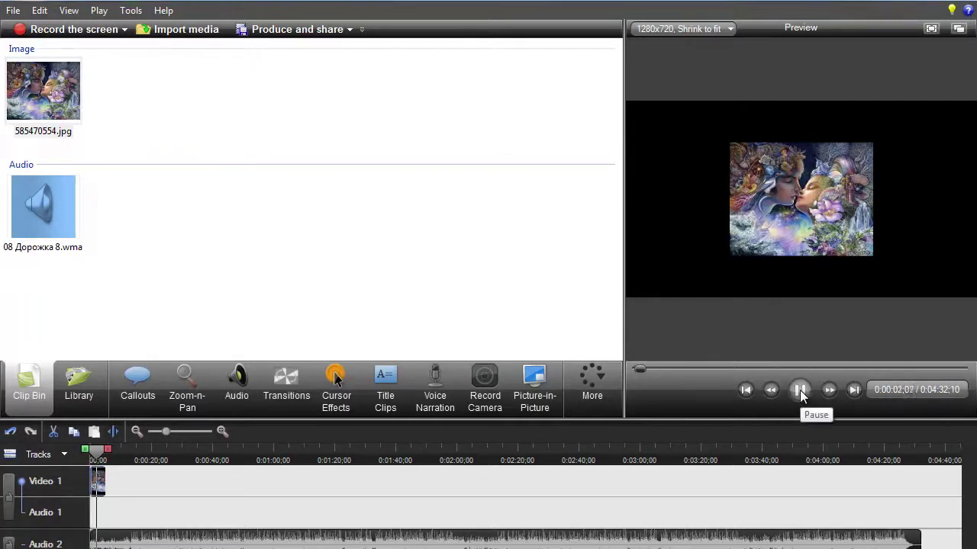
left_click(799, 392)
left_click(746, 390)
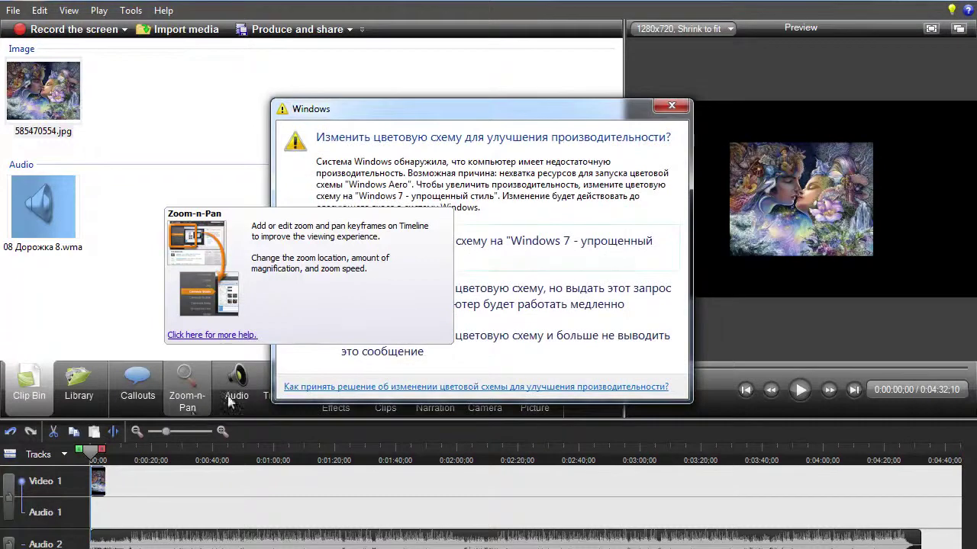
left_click(316, 288)
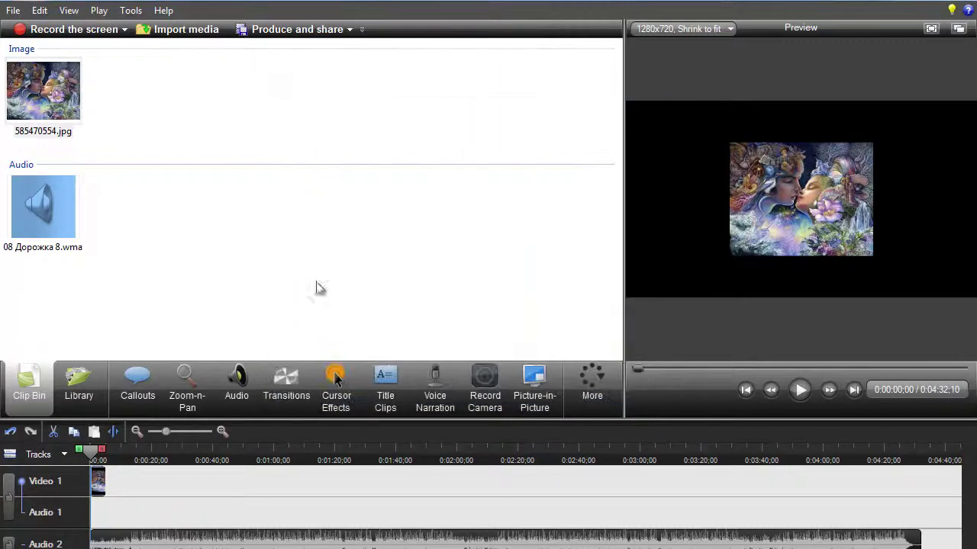
Add a Zoom-n-Pan keyframe at the start with 252% scale and move its frame to the upper part of the picture
left_click(183, 401)
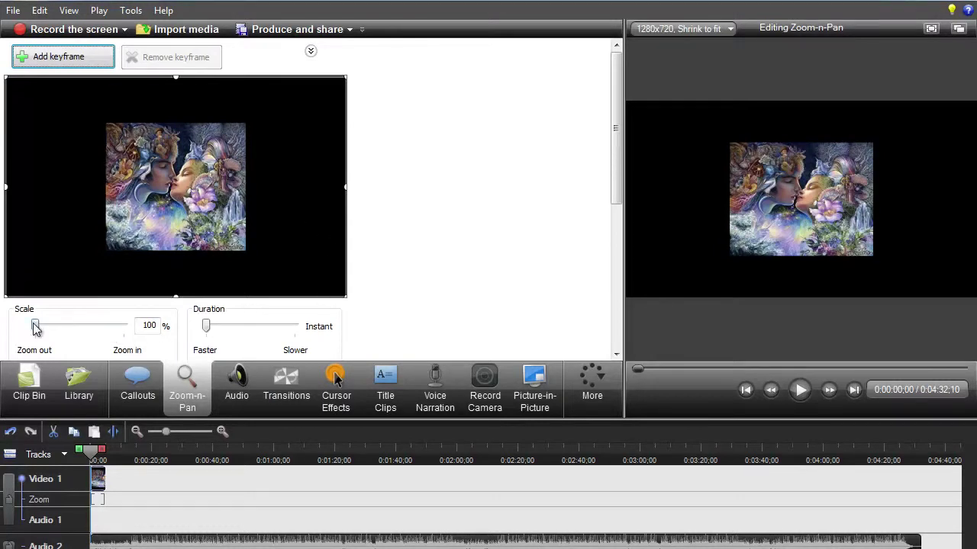
left_click_drag(35, 327, 90, 333)
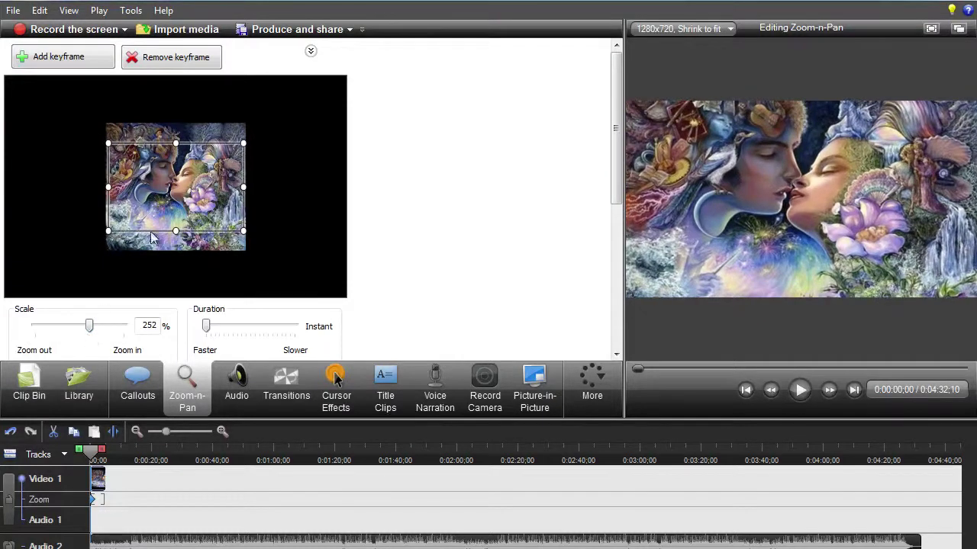
left_click_drag(169, 180, 168, 160)
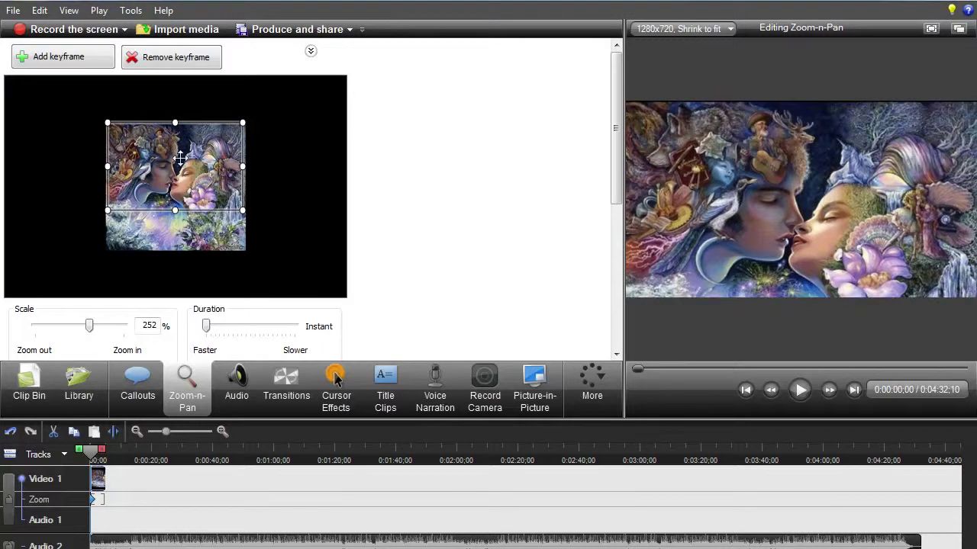
left_click_drag(180, 157, 180, 161)
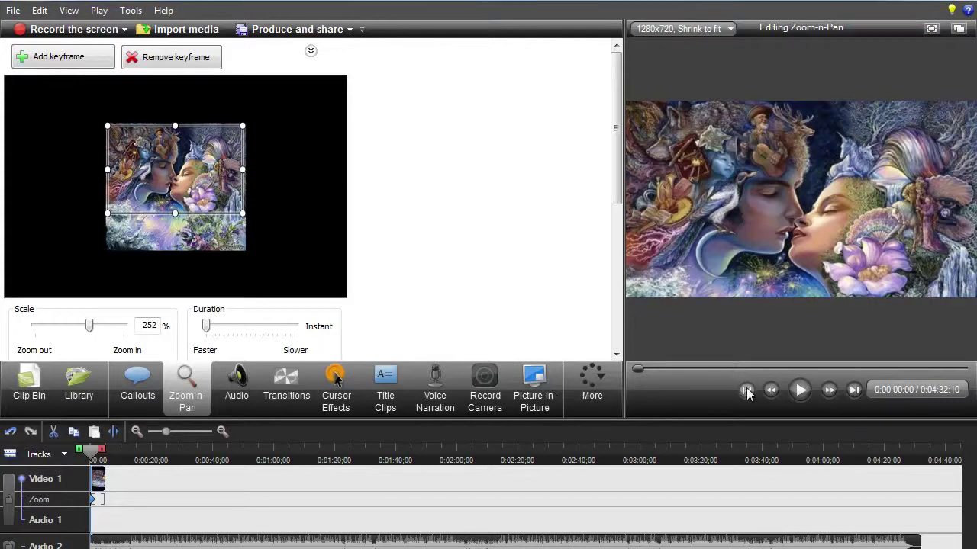
Play the zoomed image until past the end of its clip, pause, and return to the start
left_click(799, 390)
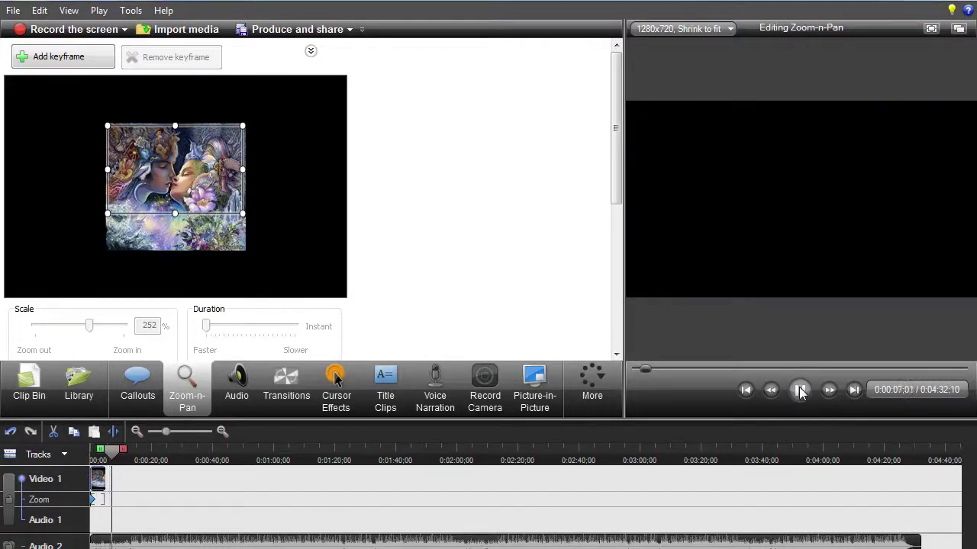
left_click(800, 390)
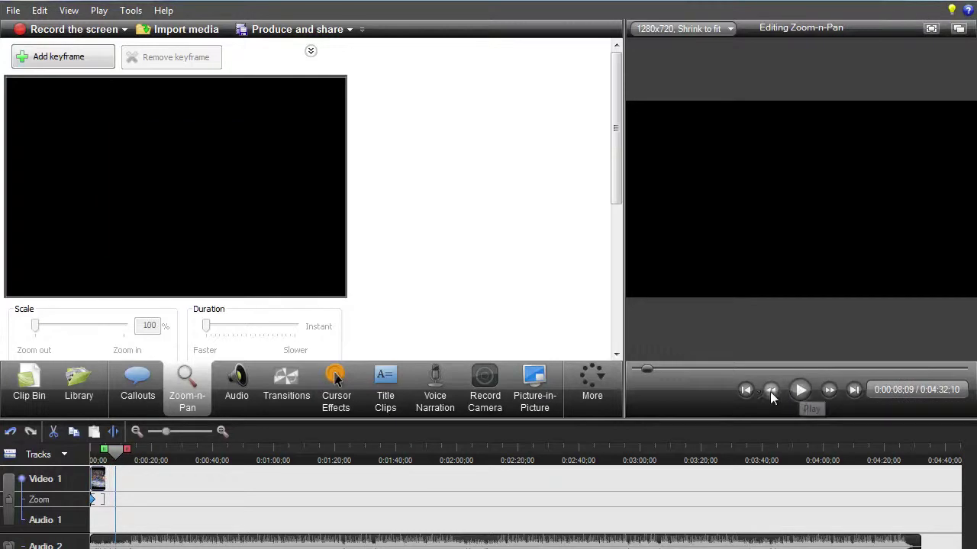
left_click(745, 390)
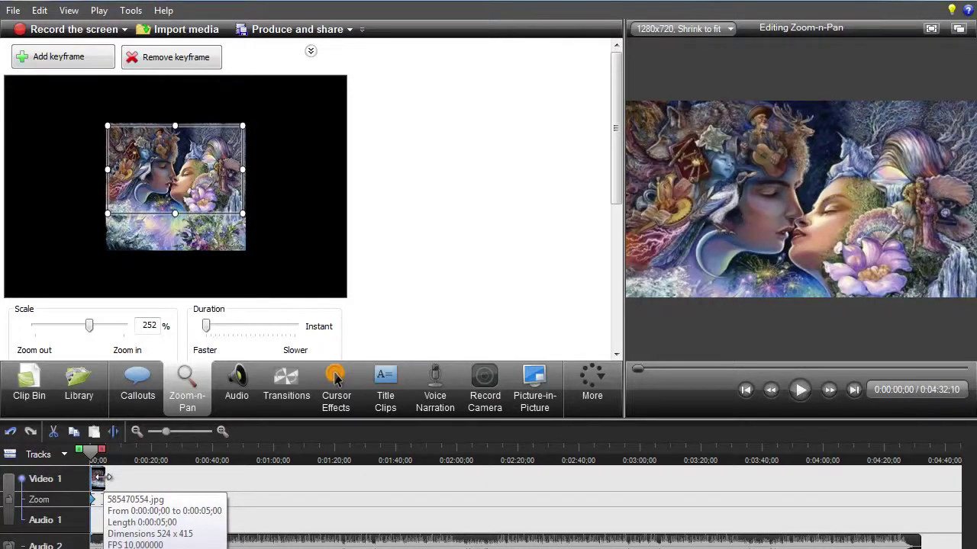
Extend the image clip on Video 1 to end together with the audio at 0:04:32;10
left_click_drag(103, 478, 924, 490)
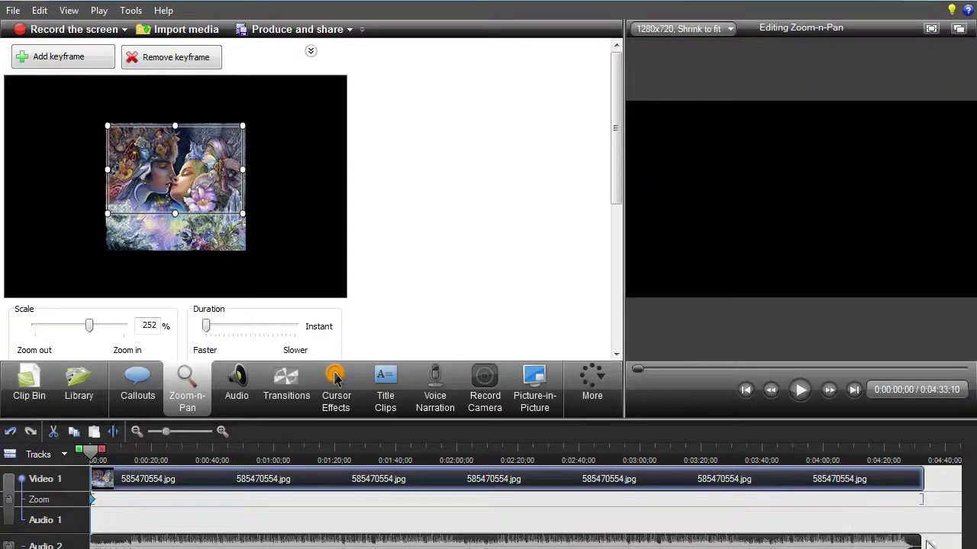
left_click(925, 451)
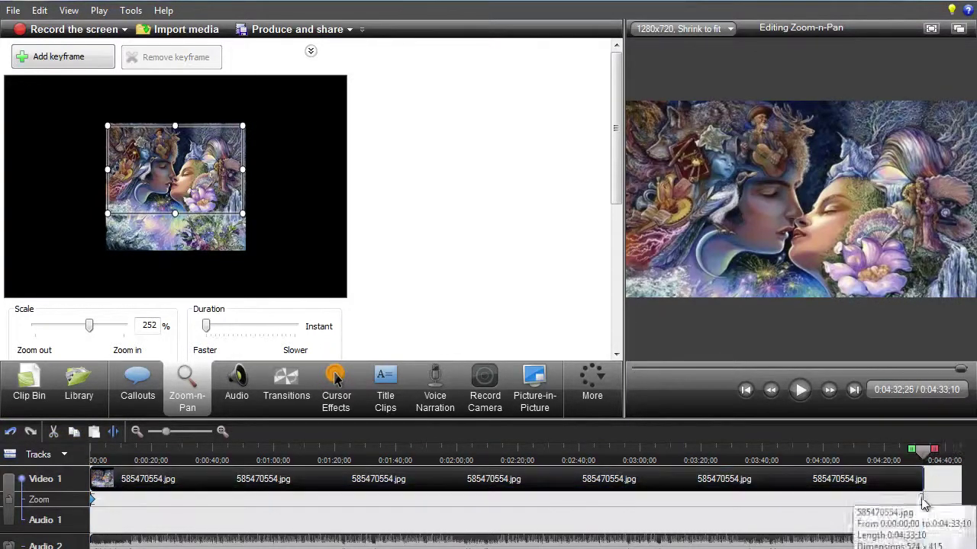
left_click_drag(923, 482, 924, 483)
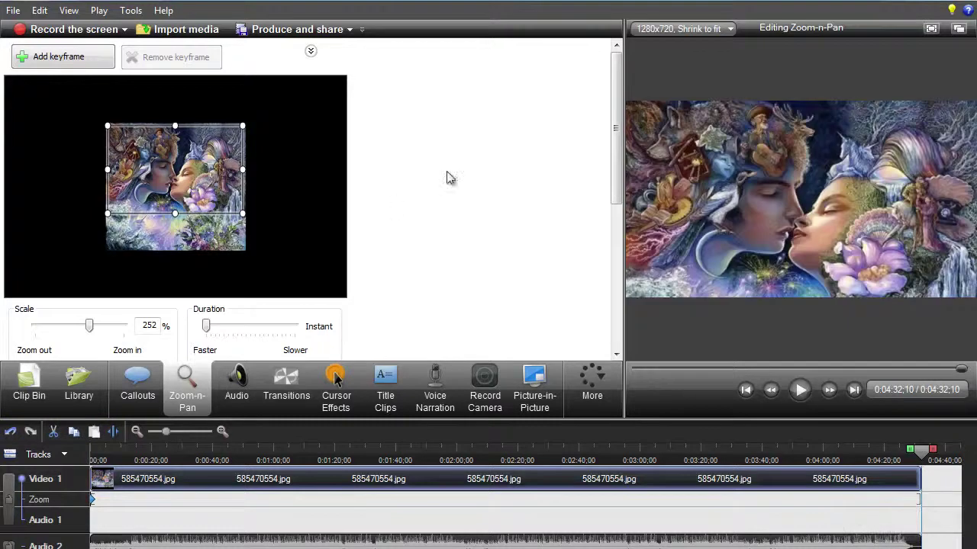
Preview the extended image clip from the beginning, pause, and rewind to the start
left_click(746, 391)
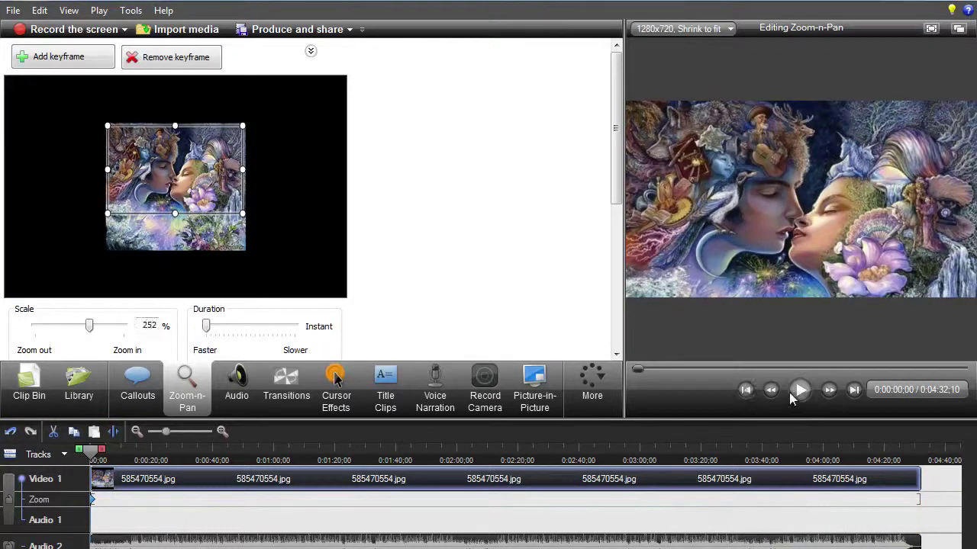
left_click(800, 390)
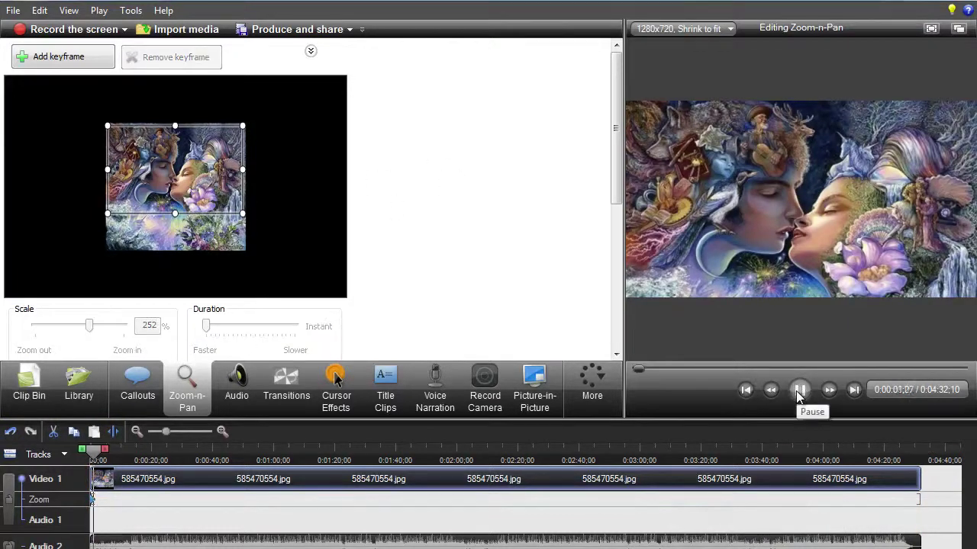
left_click(800, 390)
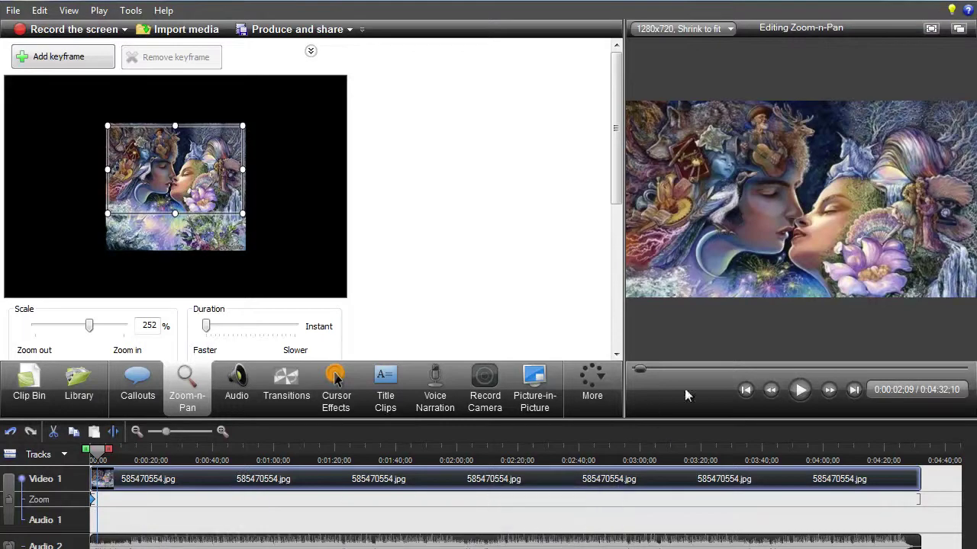
left_click(746, 390)
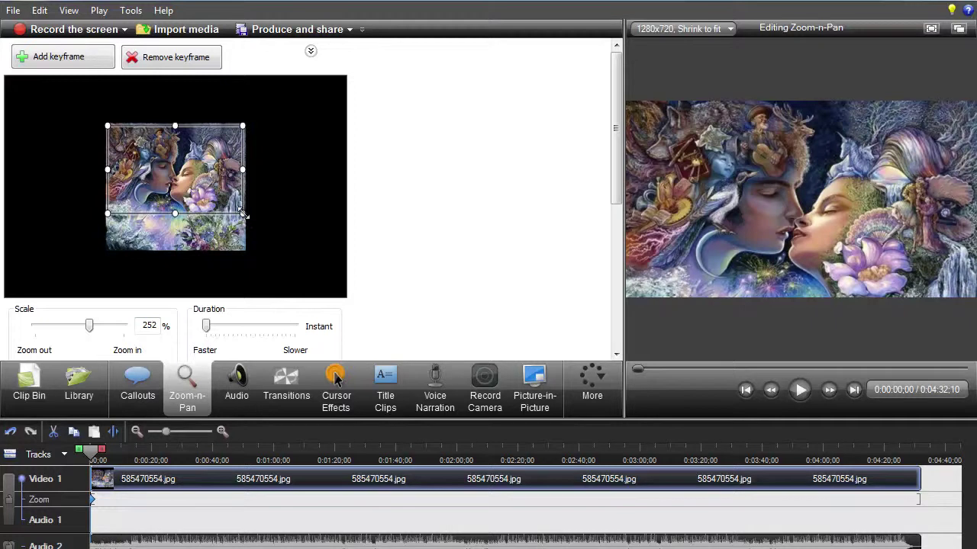
Tighten the start keyframe to 761% on the picture's upper-left corner, and add a keyframe at 0:00:03;13 zoomed out to 253%
left_click_drag(243, 214, 153, 155)
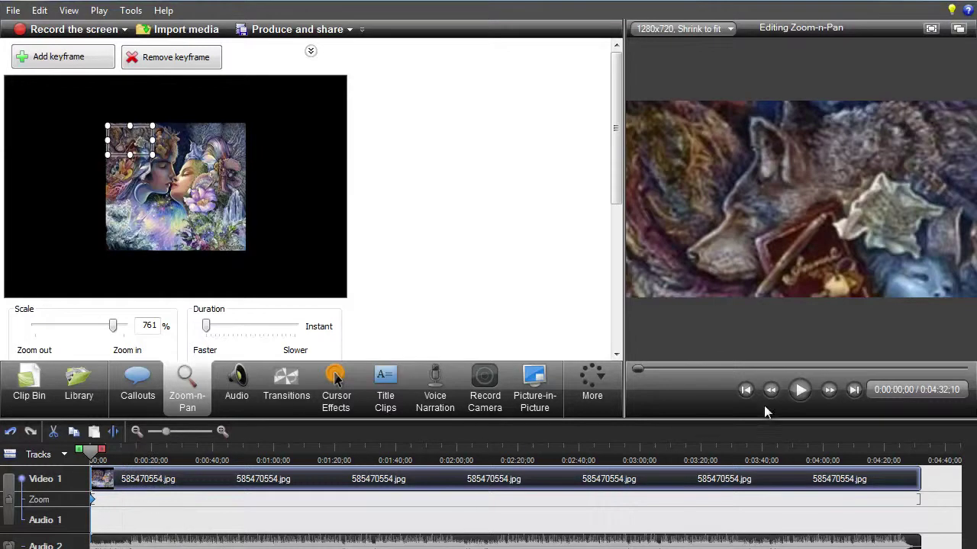
left_click(801, 390)
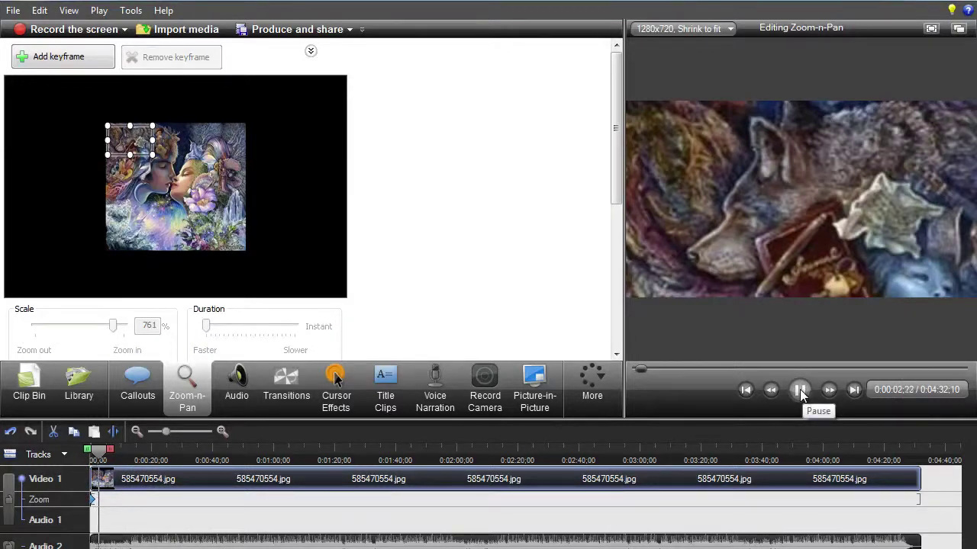
left_click(800, 390)
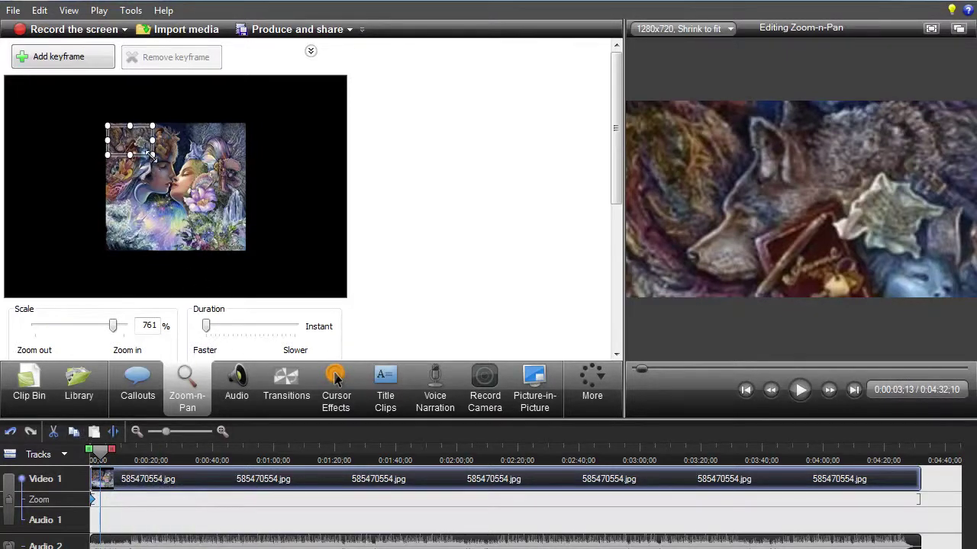
left_click_drag(150, 156, 218, 221)
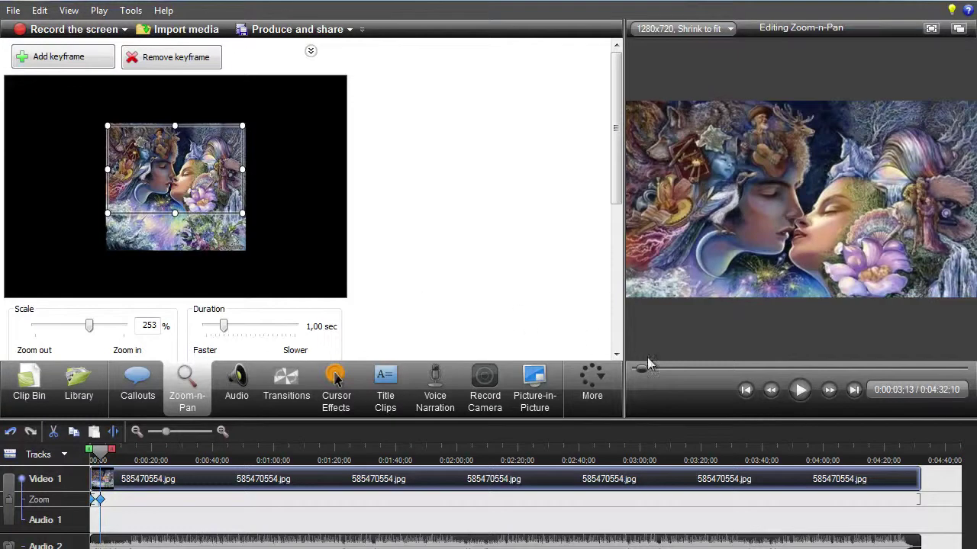
Preview from the start to 0:00:06;07 and add a keyframe there at 649% framing the telephone and fan area of the picture
left_click(747, 390)
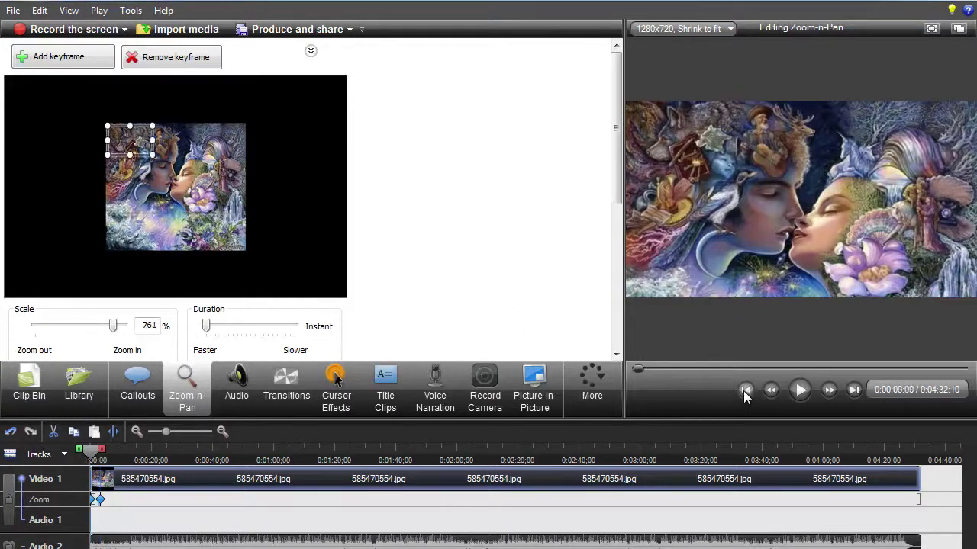
left_click(801, 393)
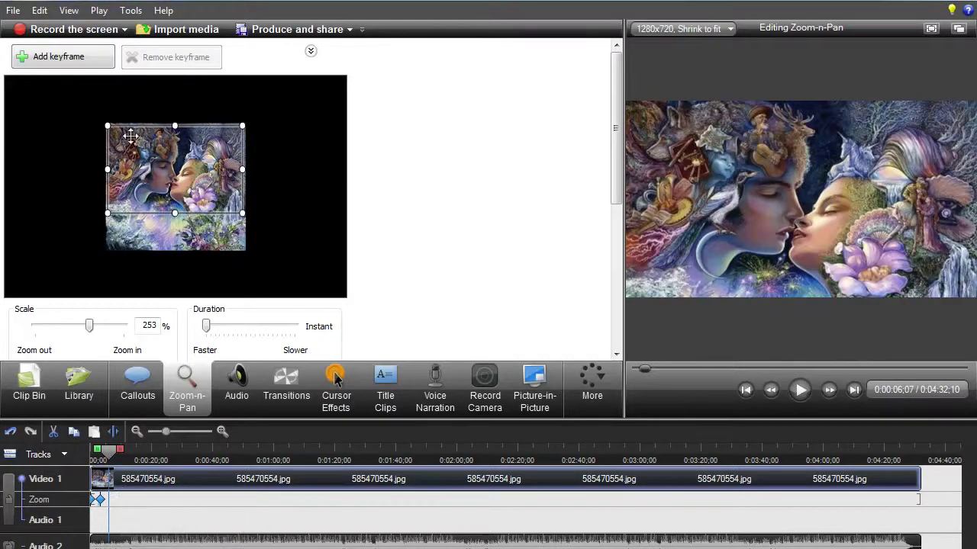
left_click_drag(106, 126, 219, 177)
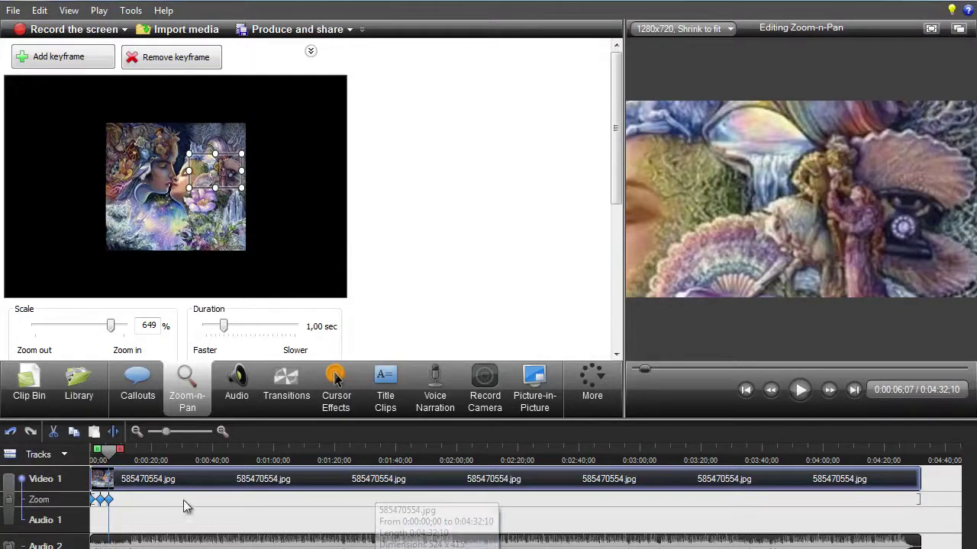
Preview from the start to 0:00:09;25 and add a keyframe there panning the zoom frame up to the striped shell and unicorns
left_click(745, 389)
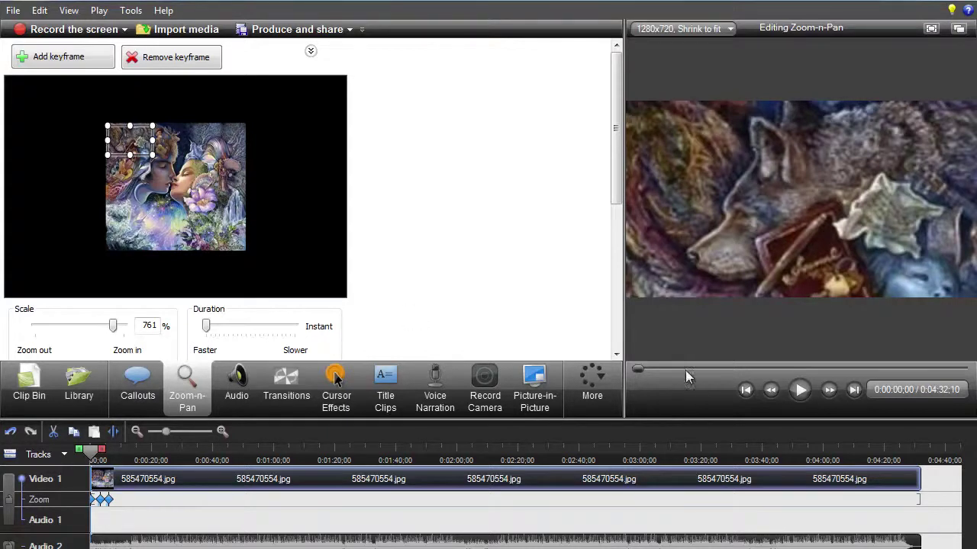
left_click(800, 390)
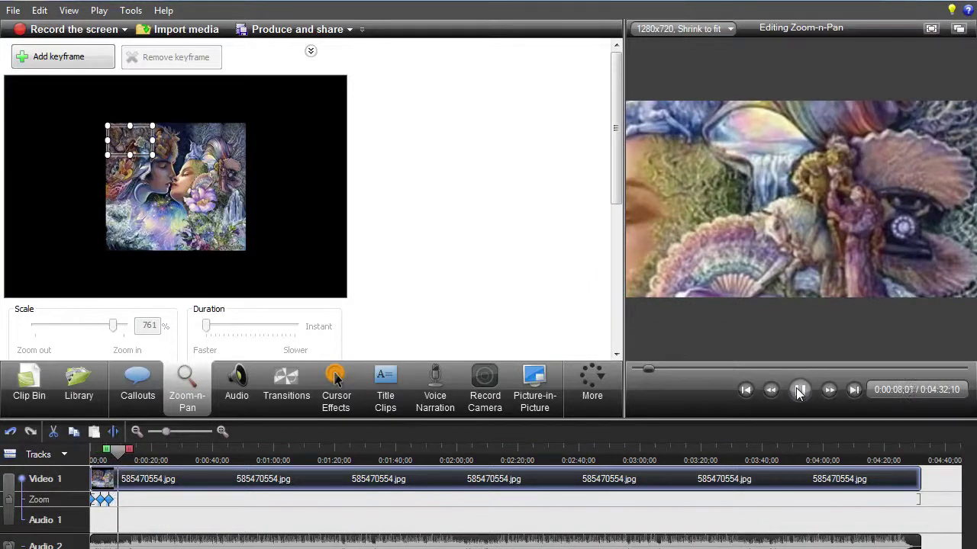
left_click(799, 391)
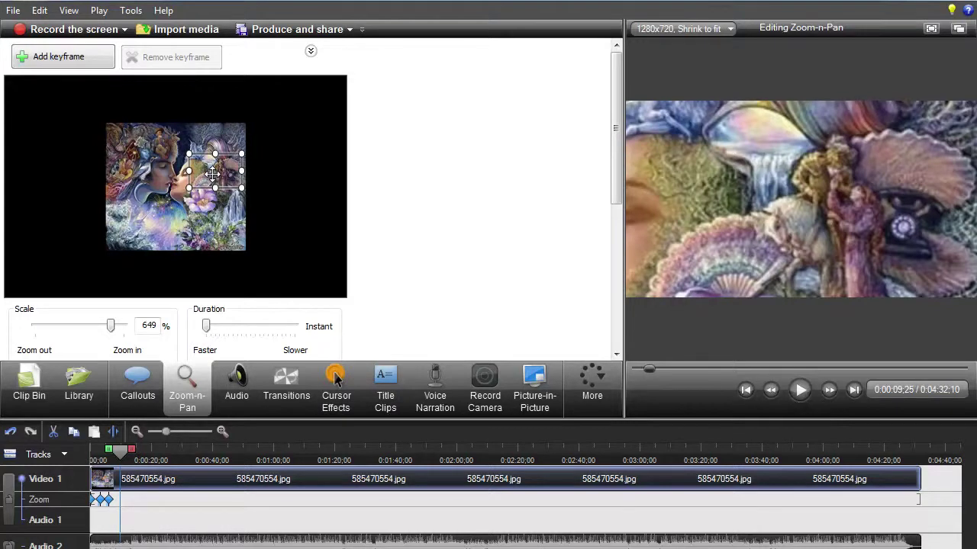
left_click_drag(213, 174, 215, 148)
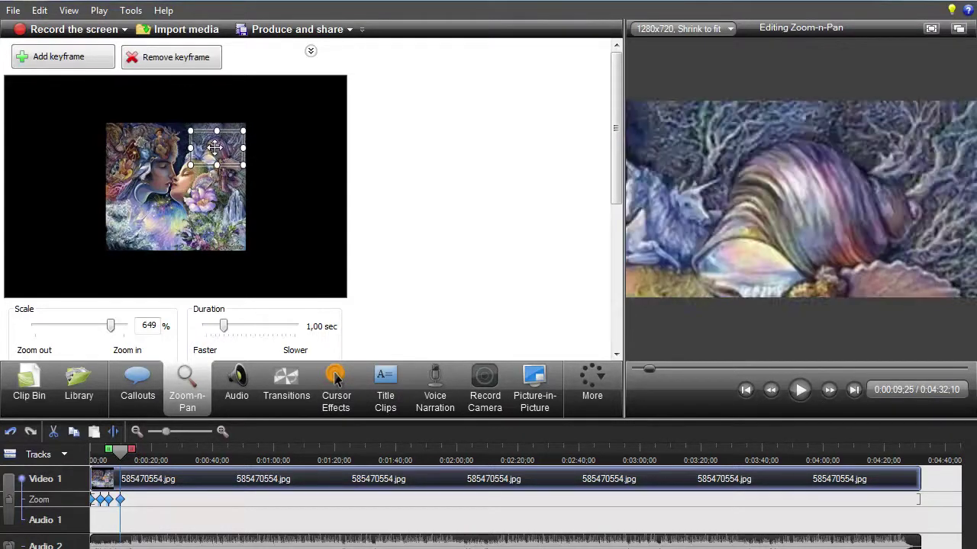
left_click_drag(214, 147, 199, 148)
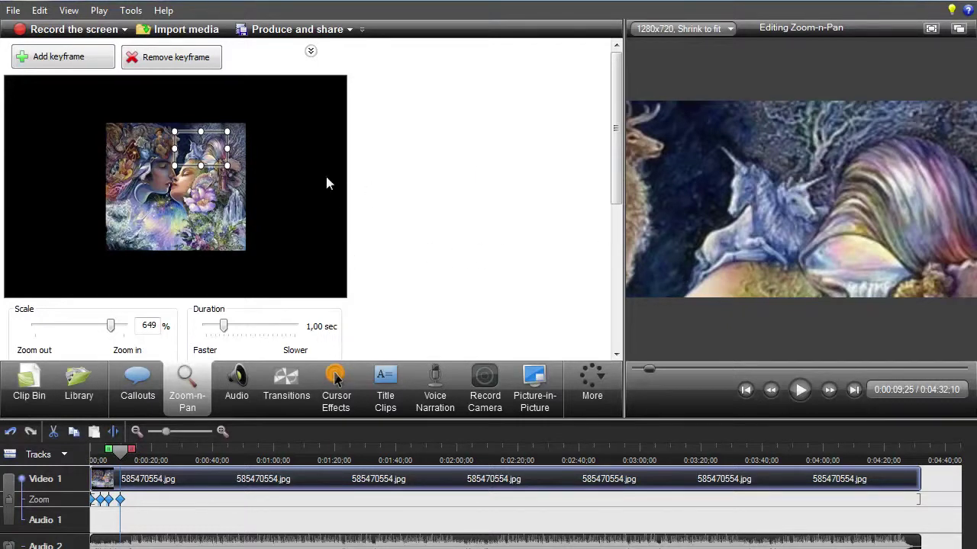
left_click_drag(200, 143, 213, 143)
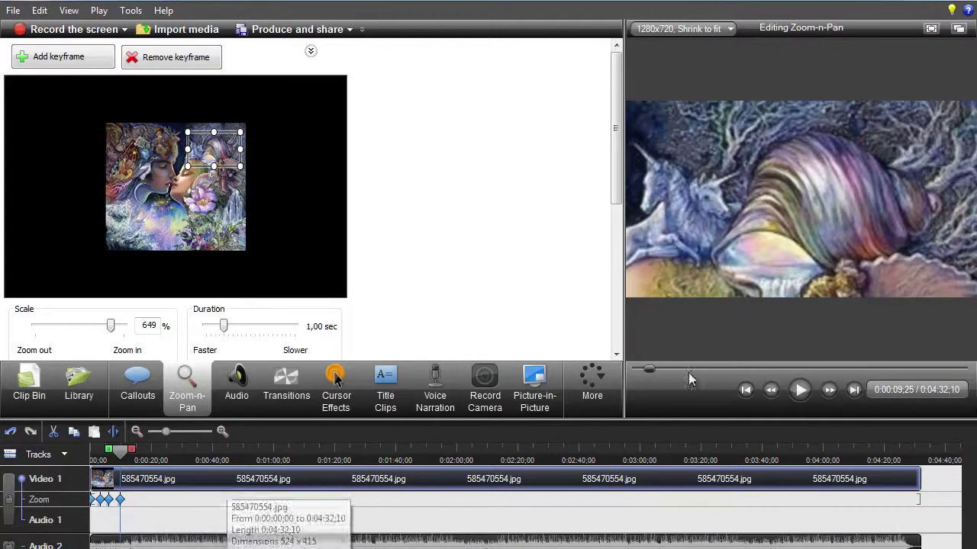
Preview from the start to 0:00:13;13 and add a keyframe there panning the zoom frame to the guitarist and the deer
left_click(746, 391)
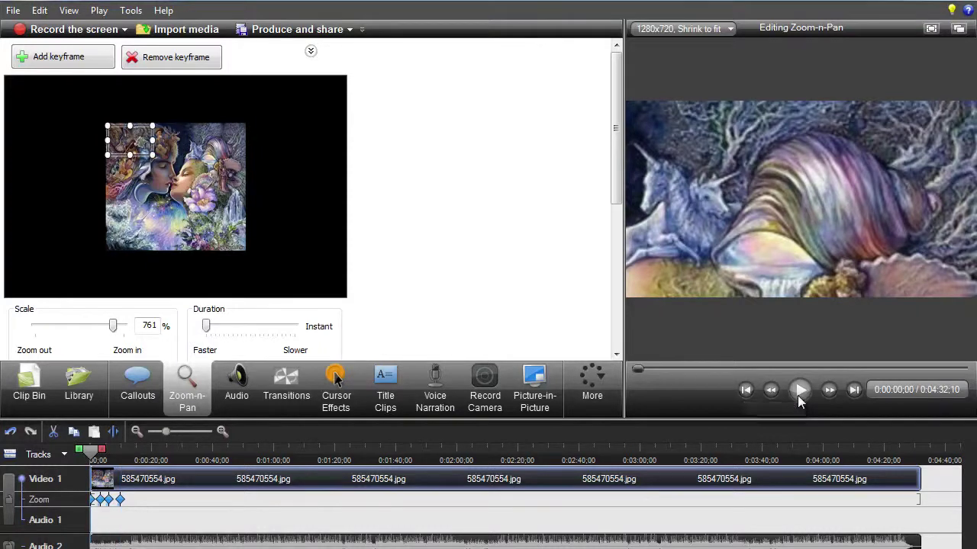
left_click(799, 393)
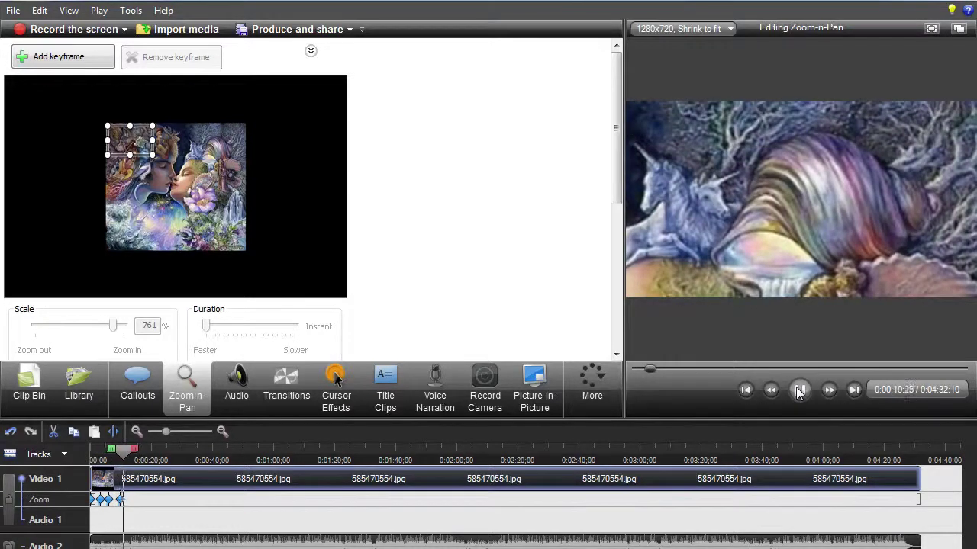
left_click(800, 395)
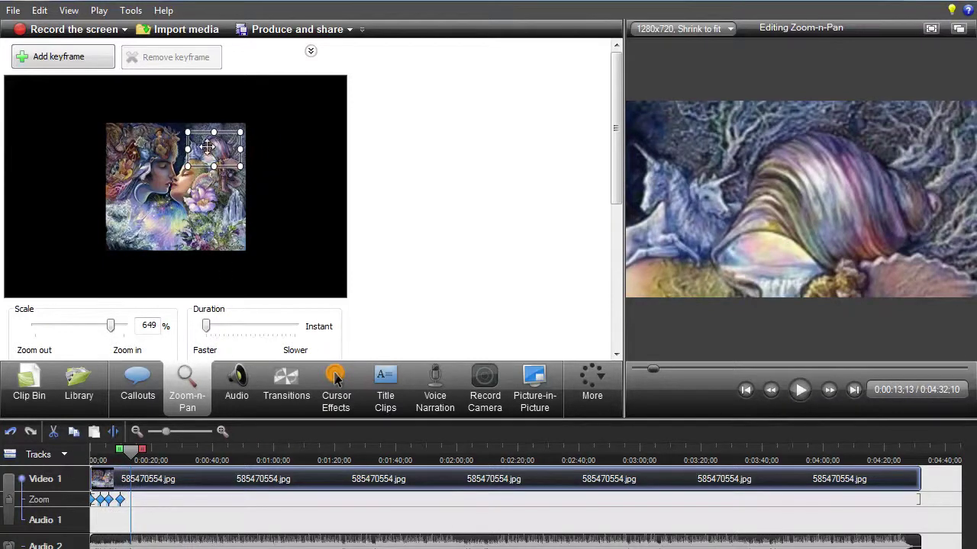
left_click_drag(205, 149, 165, 143)
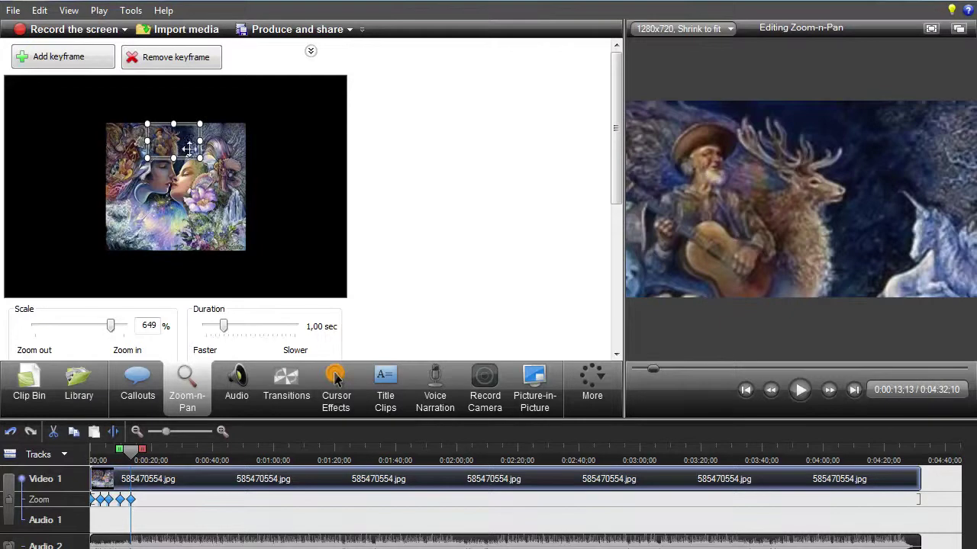
mouse_move(184, 147)
left_mouse_down()
mouse_move(175, 146)
mouse_move(186, 148)
left_mouse_up()
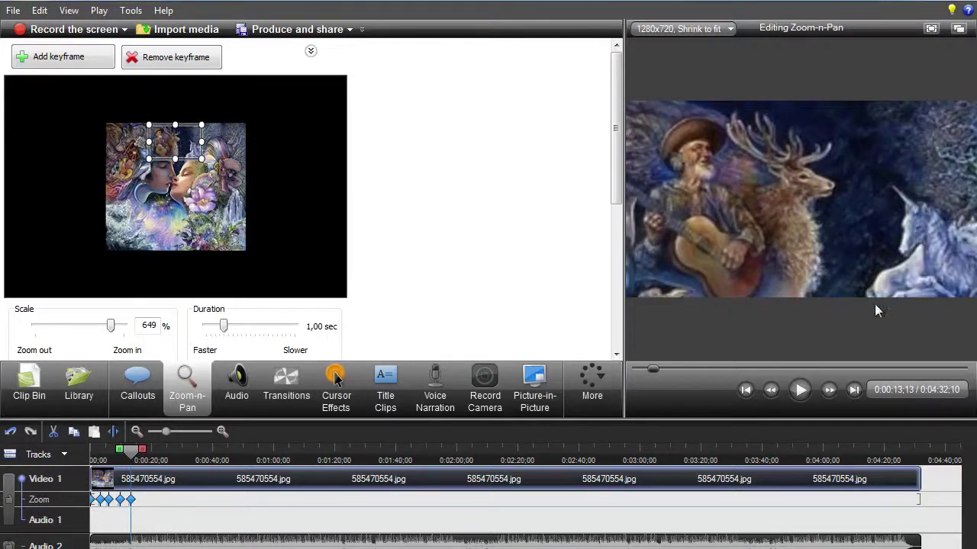
Preview from the start to 0:00:19;19 and add a keyframe there panning the zoom frame to the blue face beside the guitarist
left_click(745, 392)
left_click(801, 389)
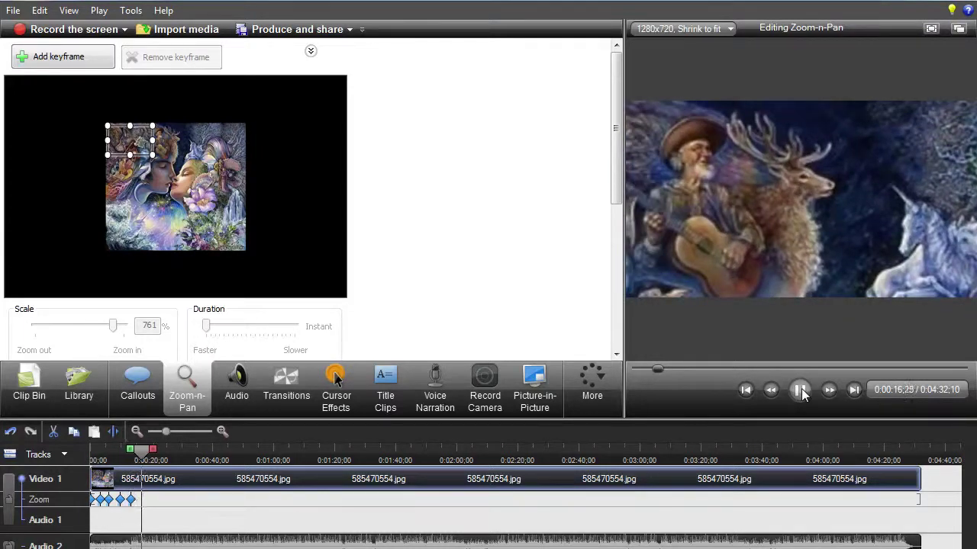
left_click(800, 390)
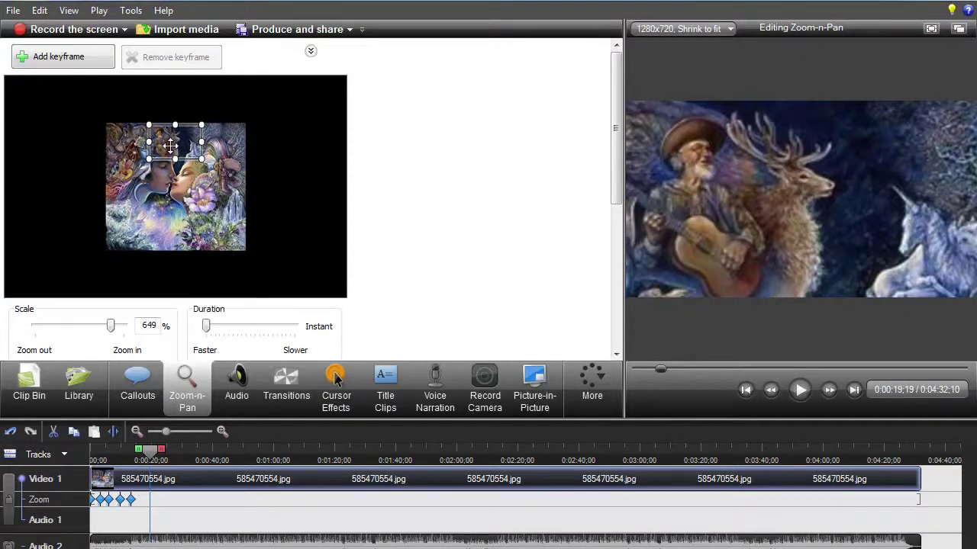
left_click_drag(170, 145, 144, 150)
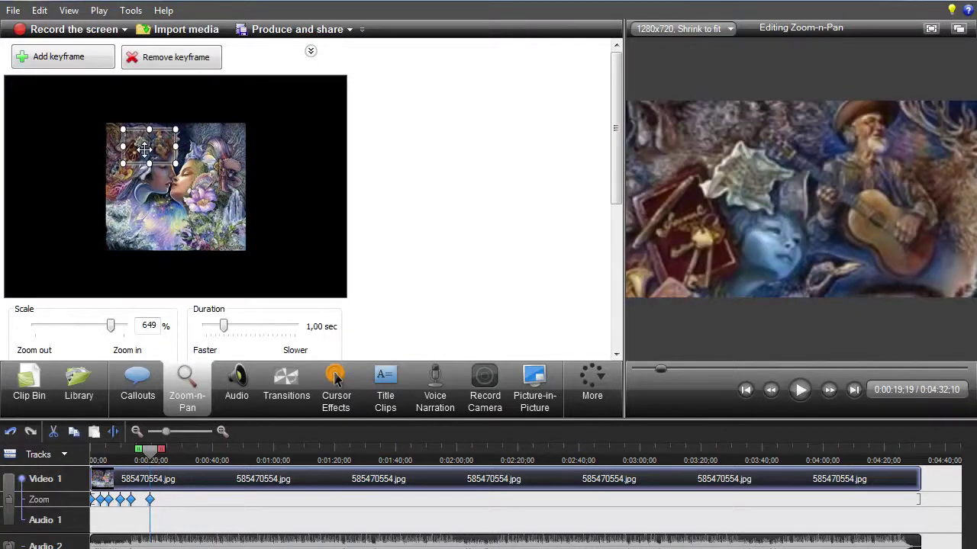
left_click_drag(144, 151, 147, 155)
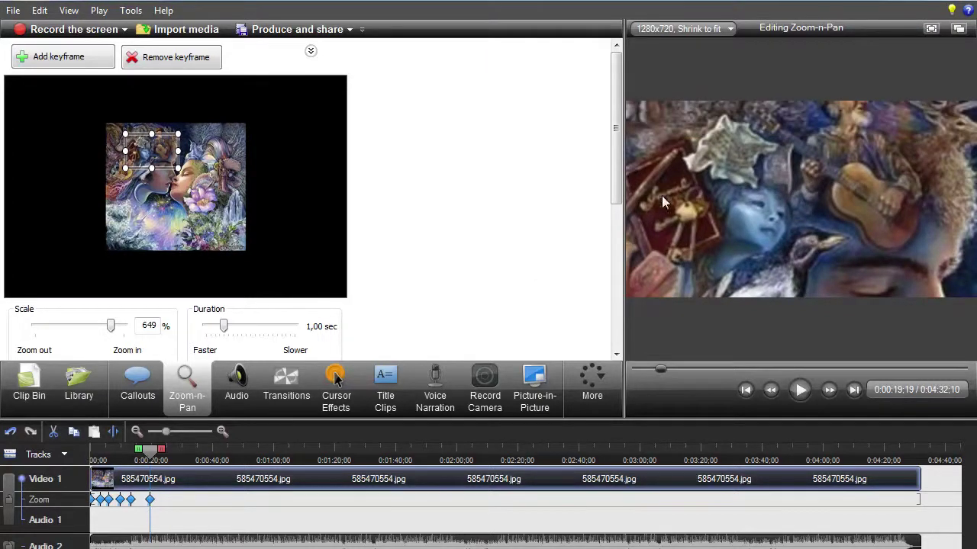
Preview from the start to 0:00:22;25 and add a keyframe there zoomed out to 274% around both faces
left_click(747, 391)
left_click(799, 391)
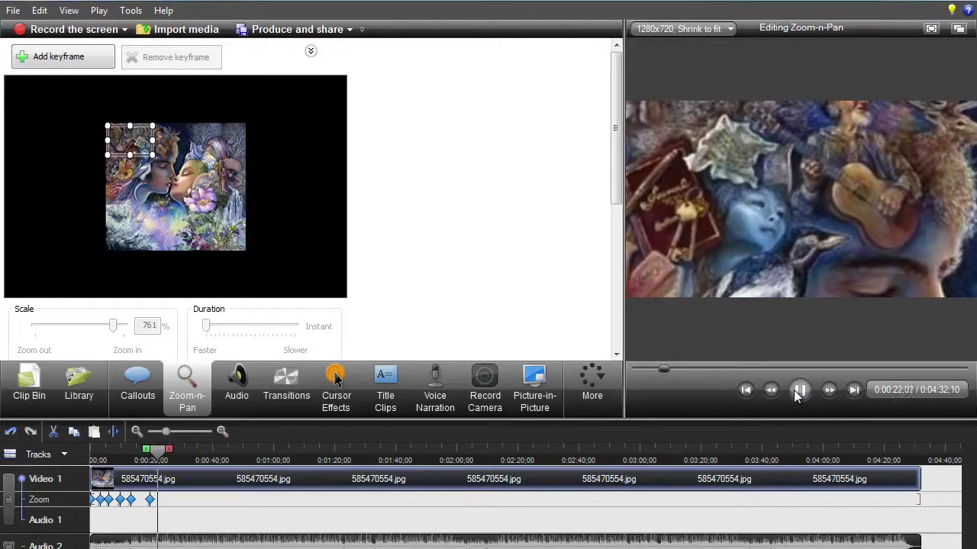
left_click(796, 394)
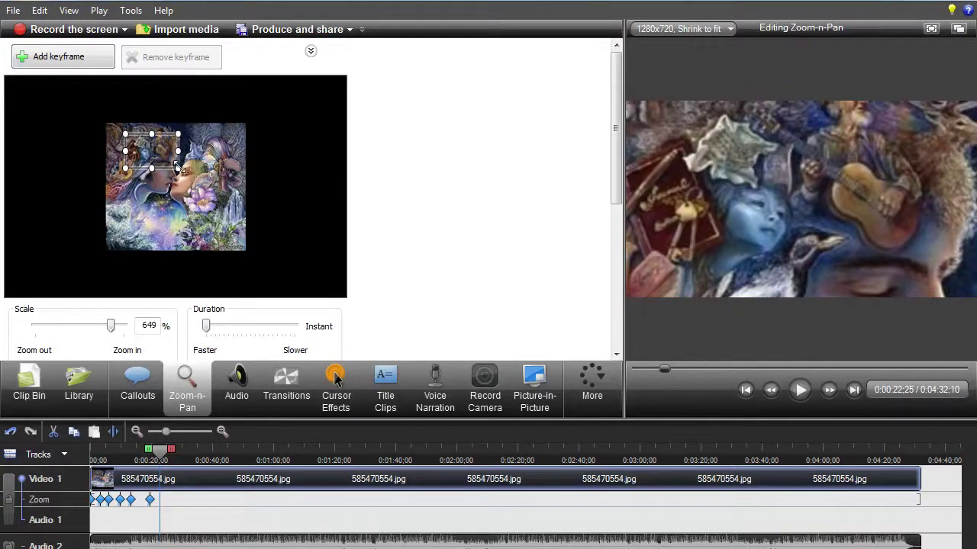
left_click_drag(177, 170, 235, 205)
left_click_drag(125, 169, 110, 171)
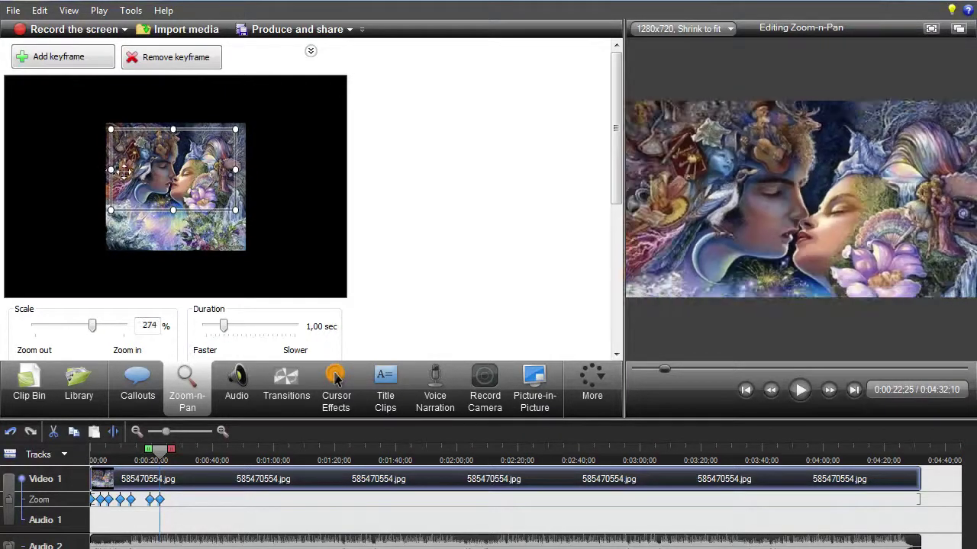
Enlarge the timeline and inspect each Zoom-n-Pan keyframe from 0:00:03;13 to 0:00:22;25 in the preview
left_click(748, 390)
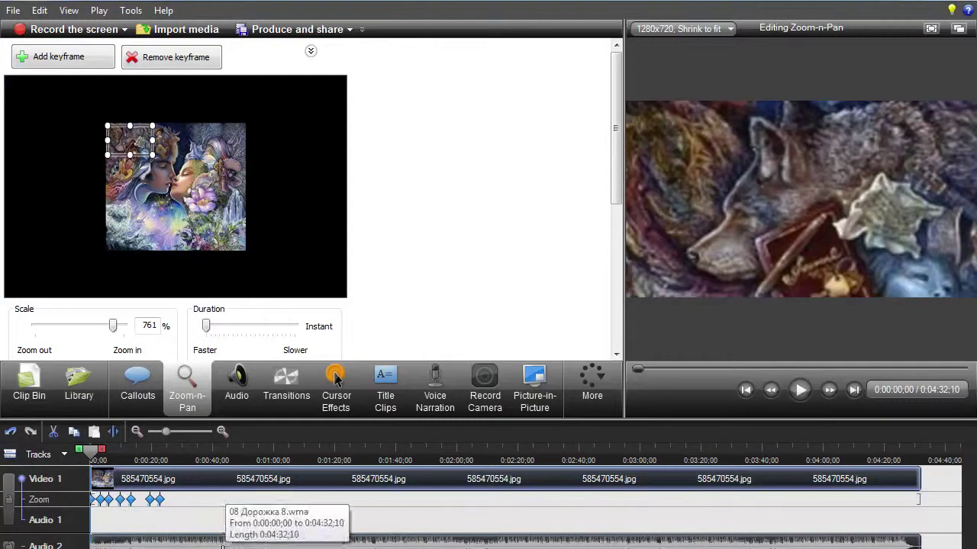
left_click(221, 432)
left_click(221, 432)
left_click(221, 432)
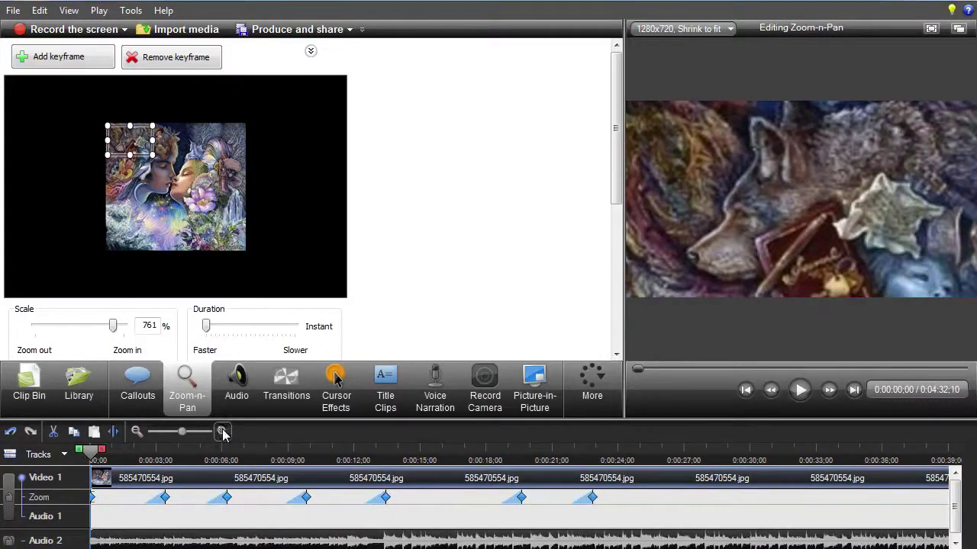
left_click(221, 432)
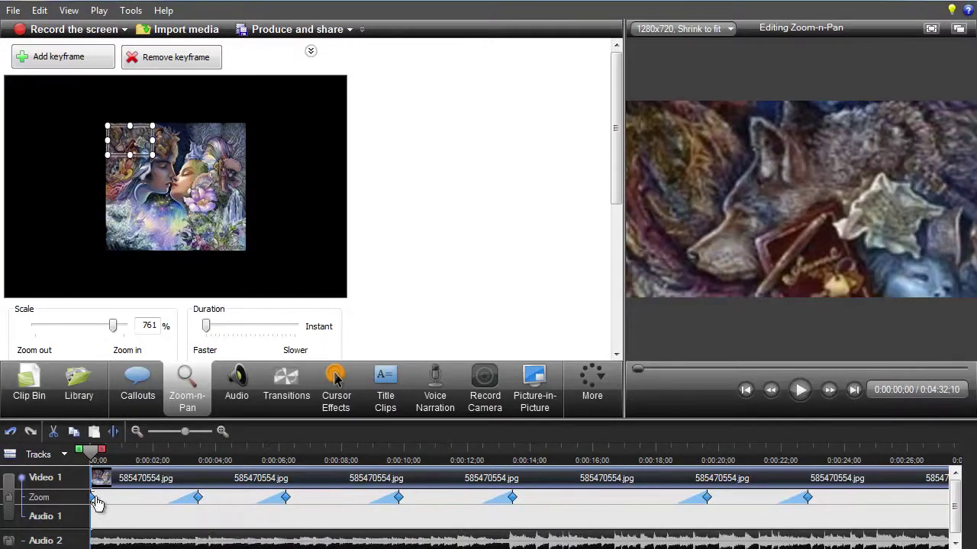
left_click(197, 499)
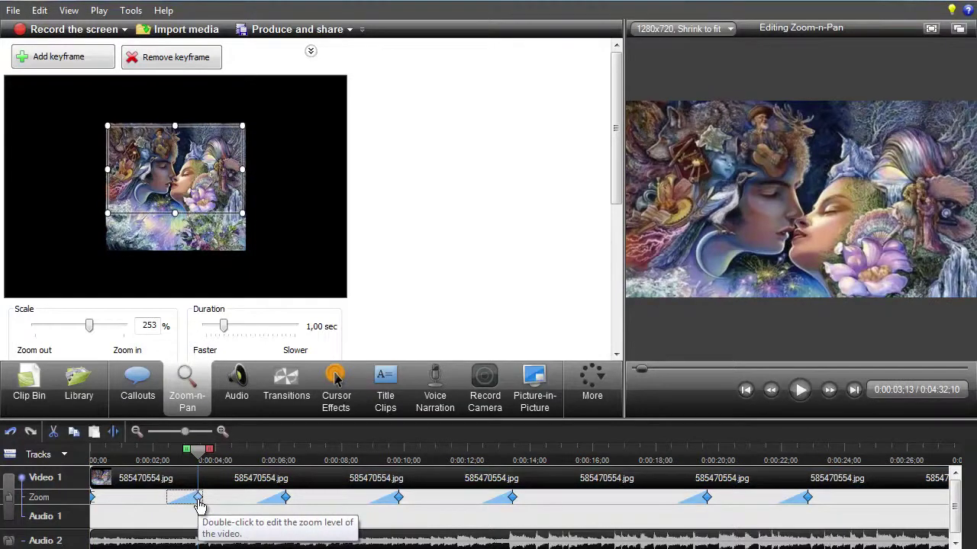
left_click(746, 391)
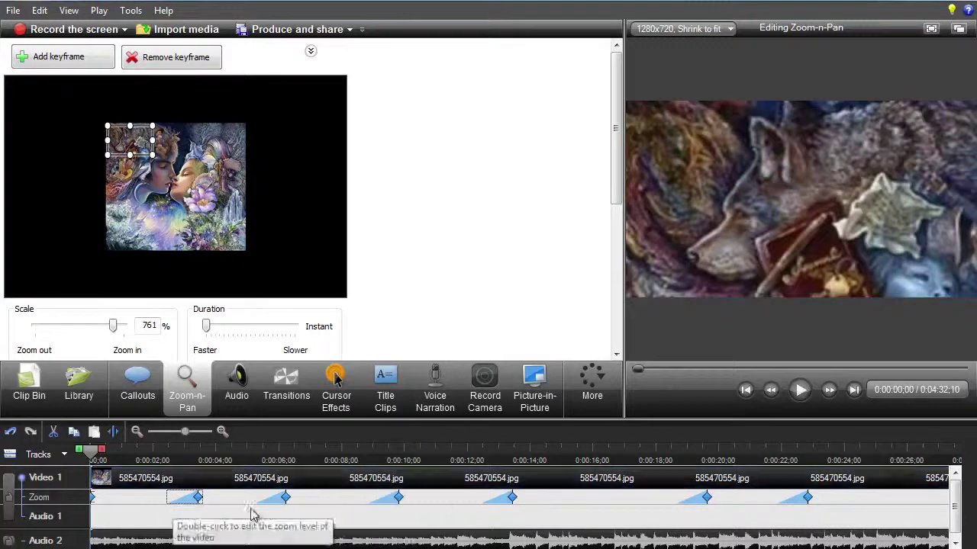
left_click(199, 501)
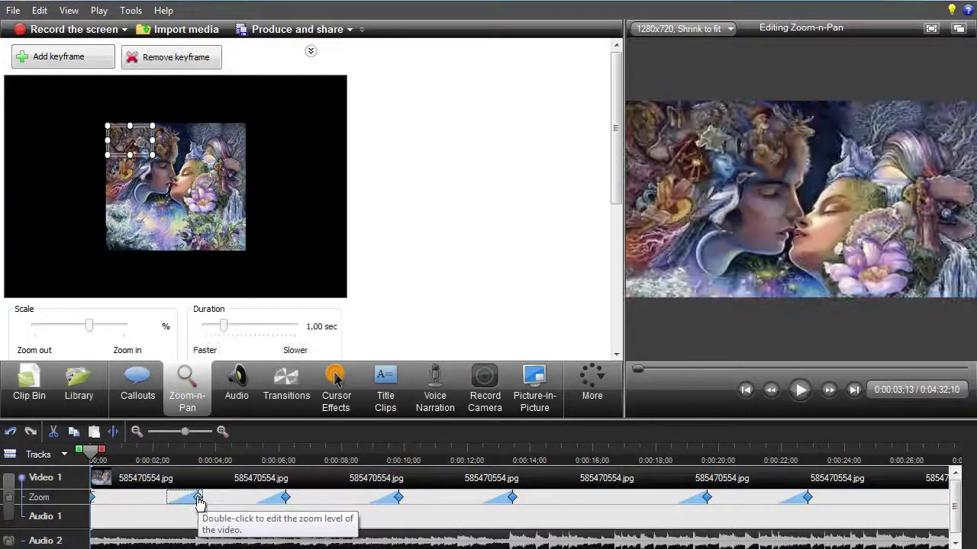
left_click(287, 502)
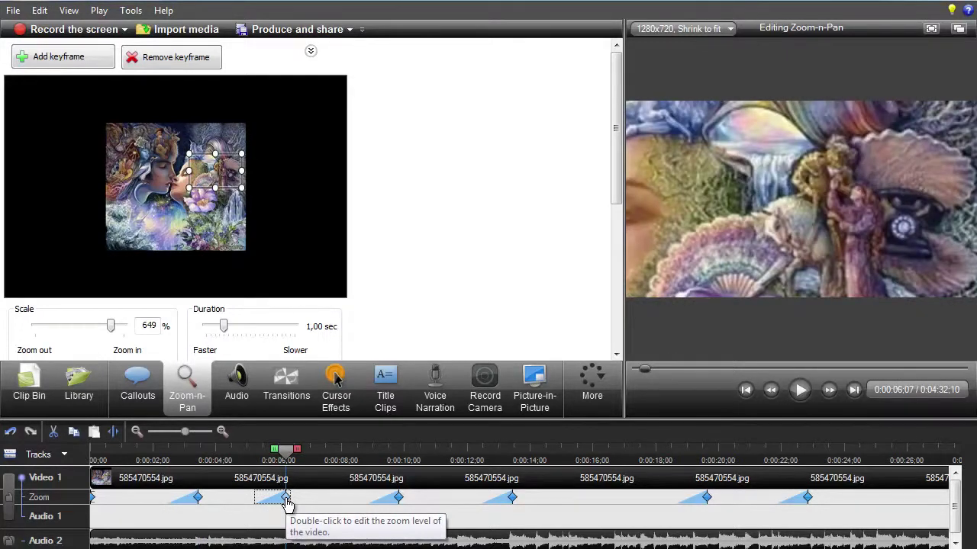
left_click(398, 501)
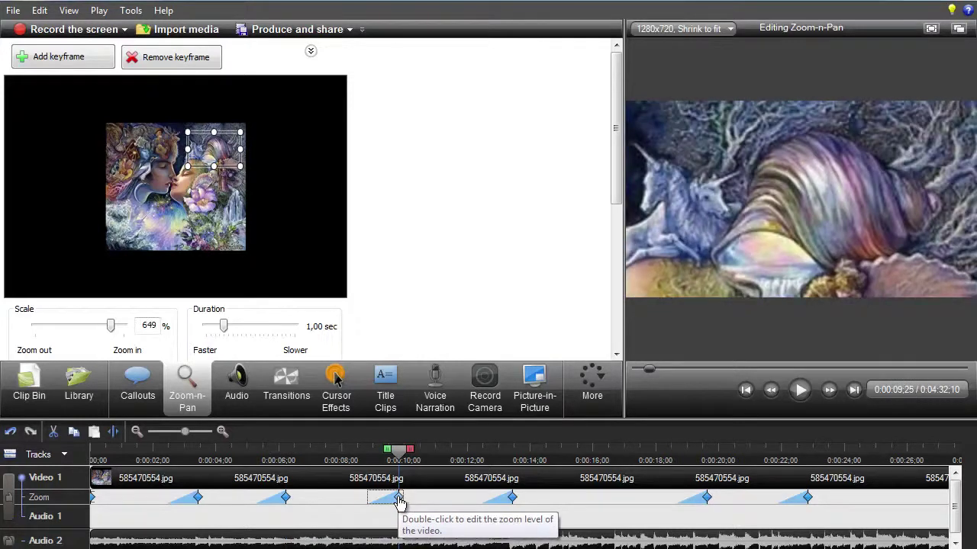
left_click(512, 501)
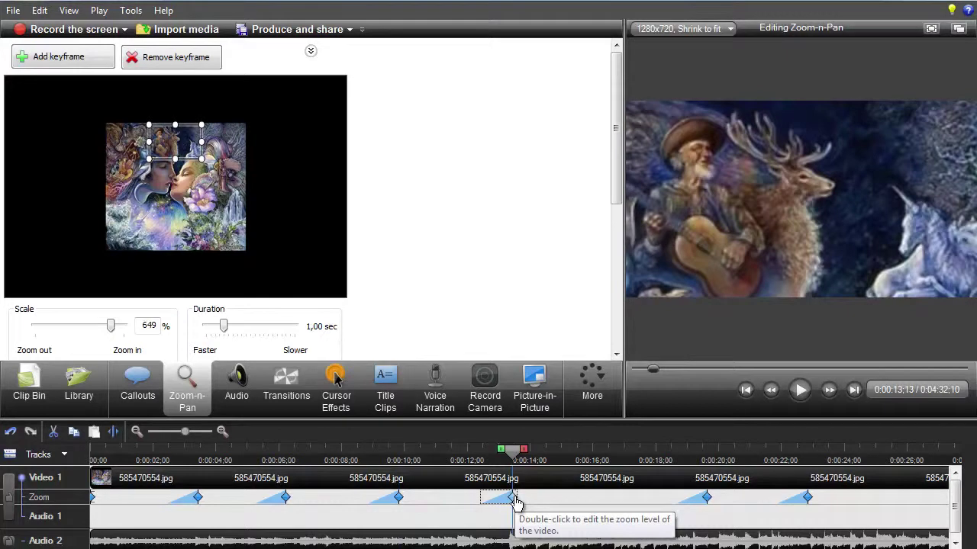
left_click(706, 500)
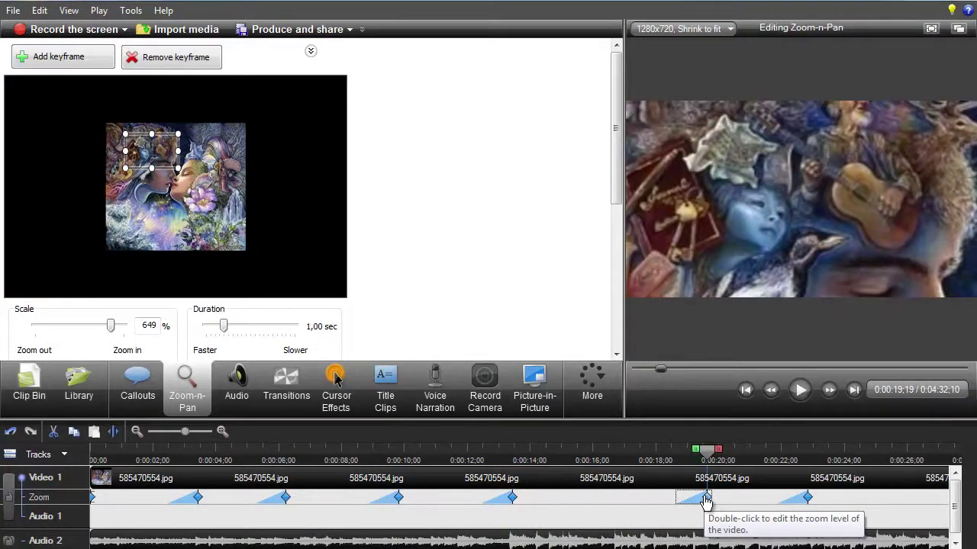
left_click(808, 498)
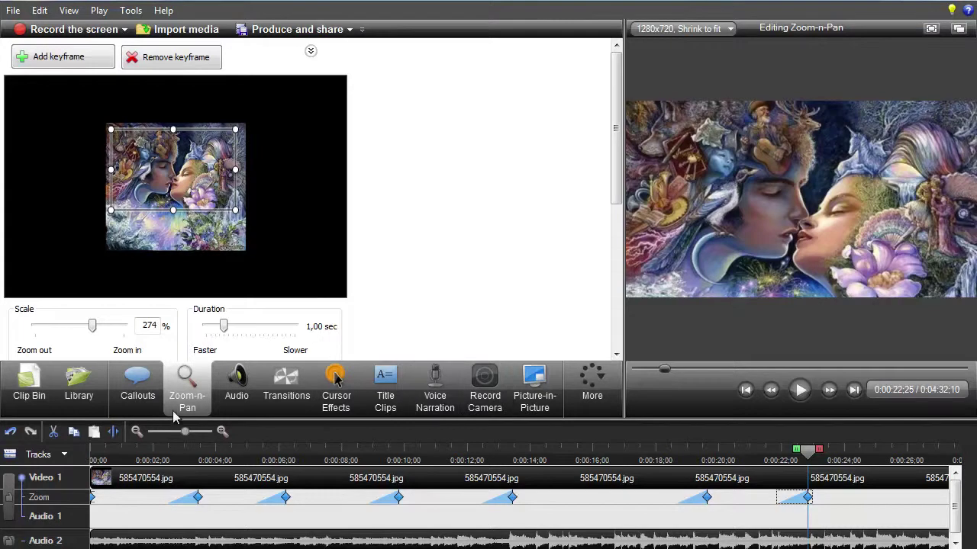
Set the duration of the zoomed-out keyframe at 0:00:03;13 to 3,25 sec and preview the animation from the start
double_click(197, 500)
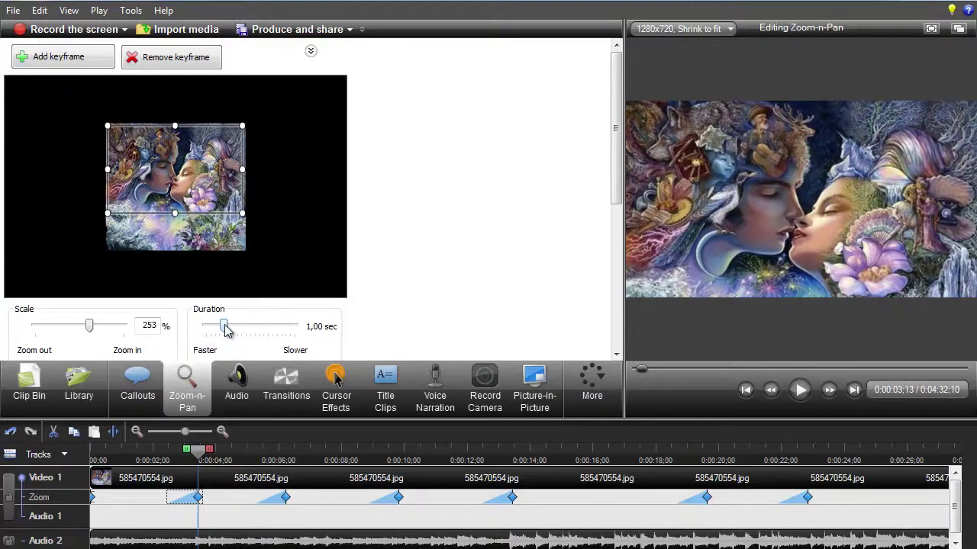
left_click_drag(226, 330, 269, 339)
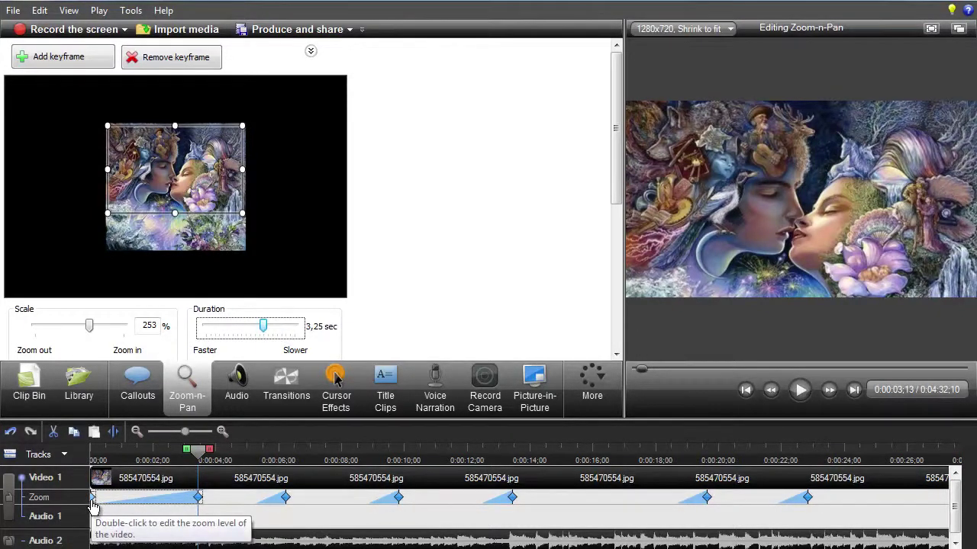
left_click(746, 390)
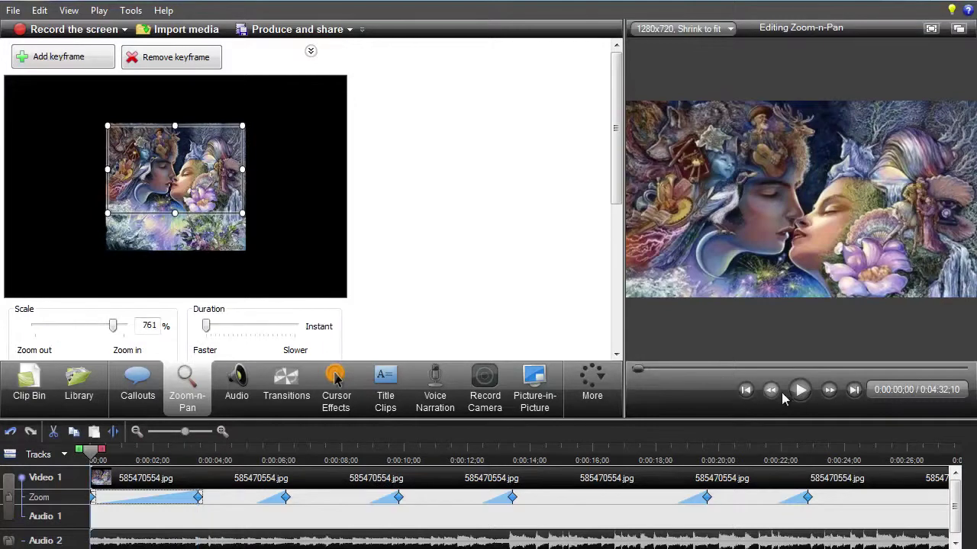
left_click(798, 392)
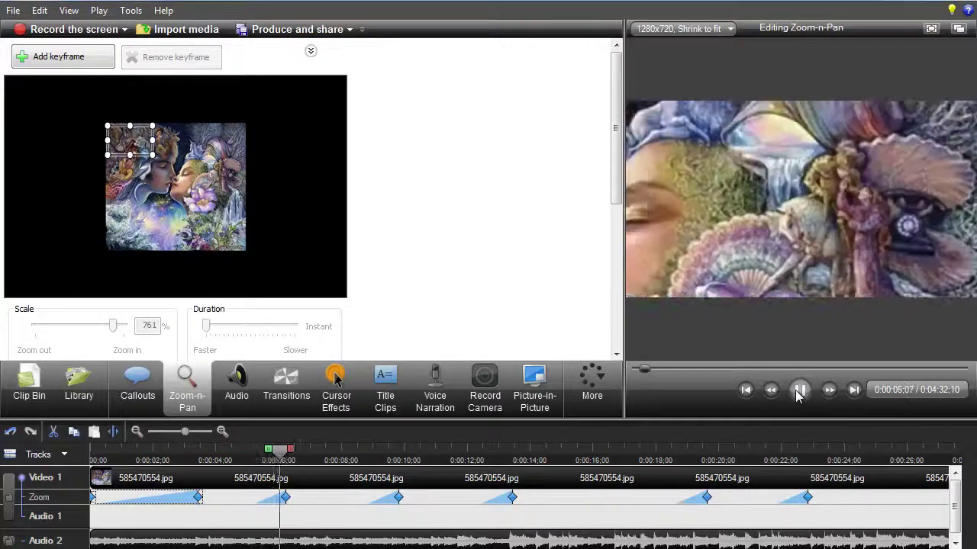
left_click(799, 391)
left_click(746, 390)
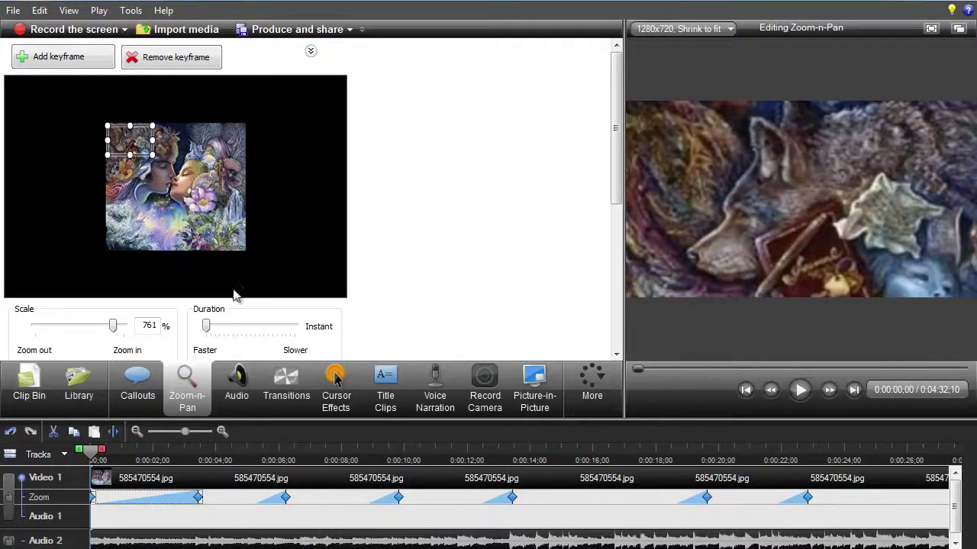
Move the fan and telephone keyframe from 0:00:06;07 to about 7.5 seconds, previewing from the start between adjustments
left_click(288, 505)
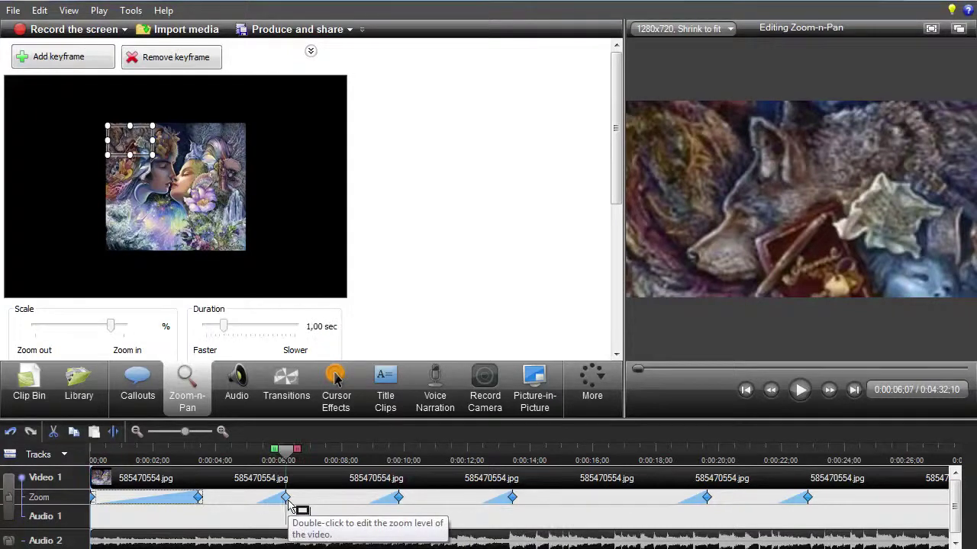
left_click(745, 390)
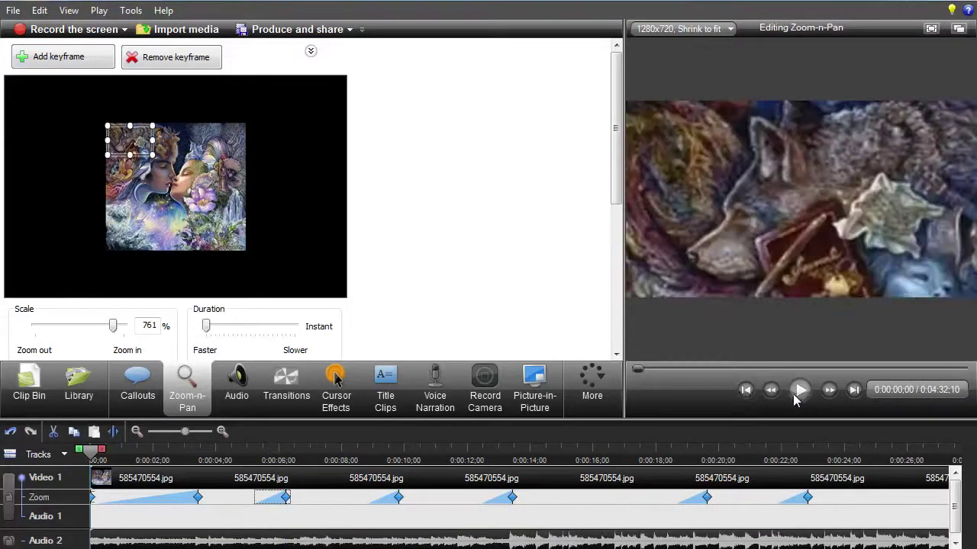
left_click(796, 394)
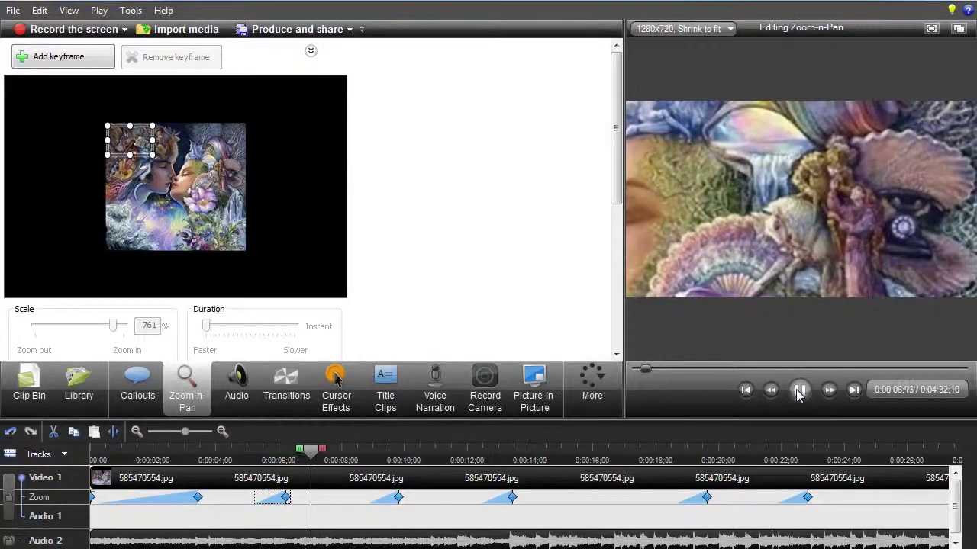
left_click(798, 394)
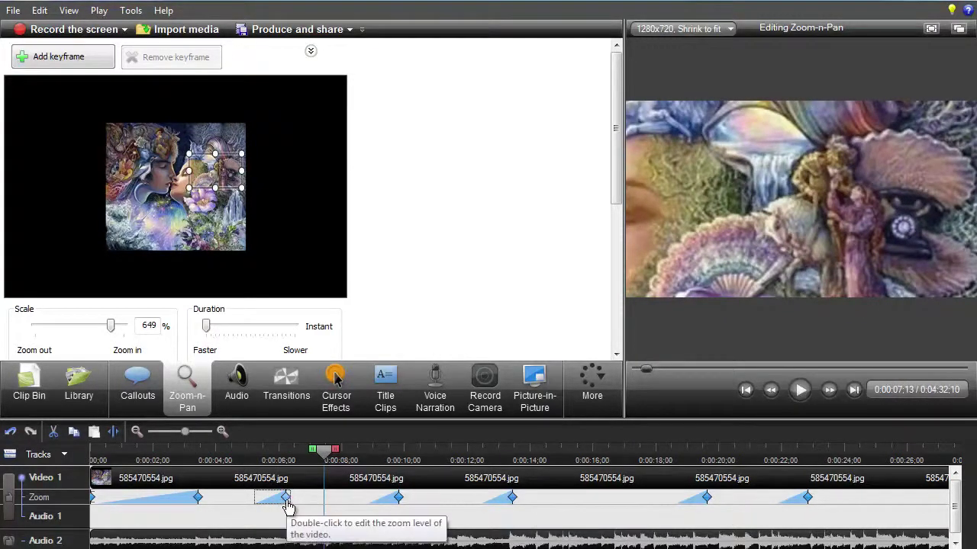
left_click_drag(287, 502, 315, 499)
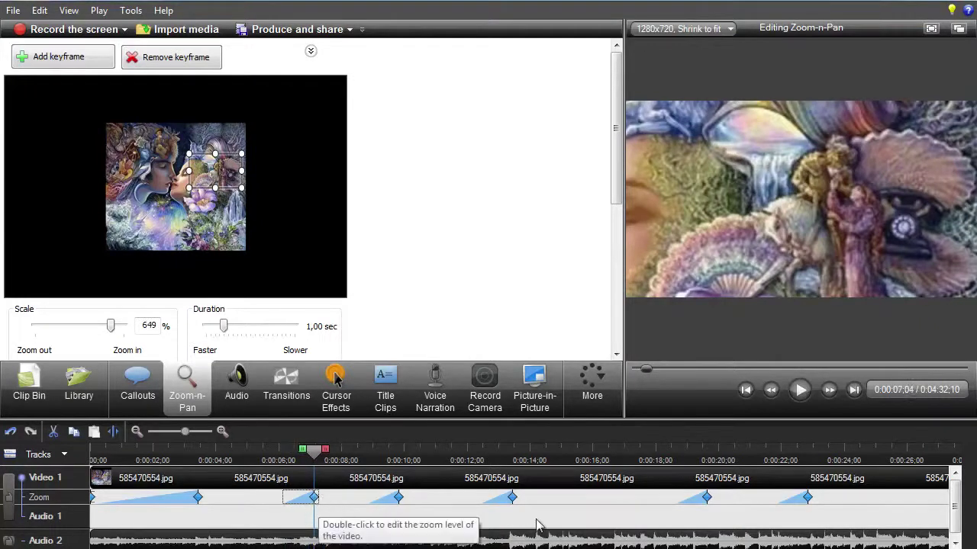
left_click(746, 391)
left_click(800, 391)
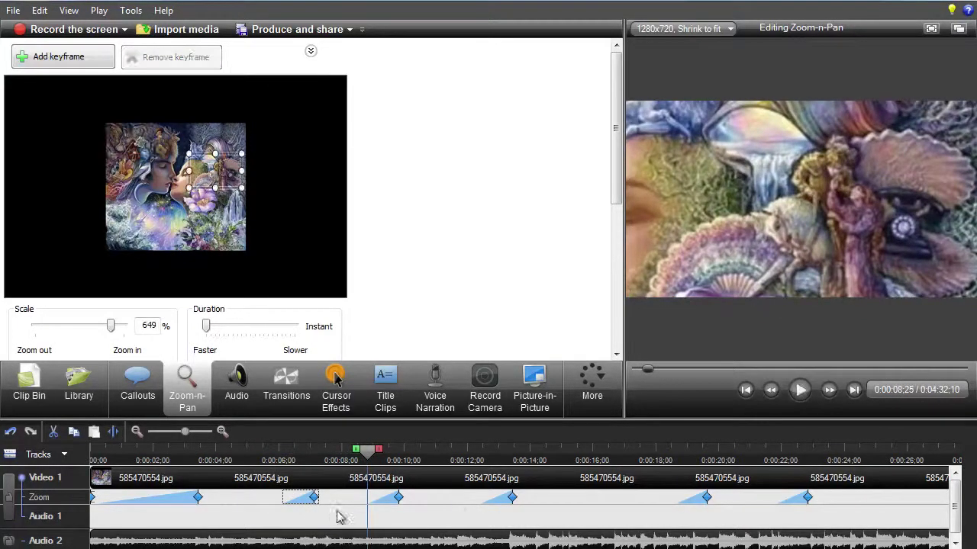
key("space")
left_click_drag(315, 497, 327, 502)
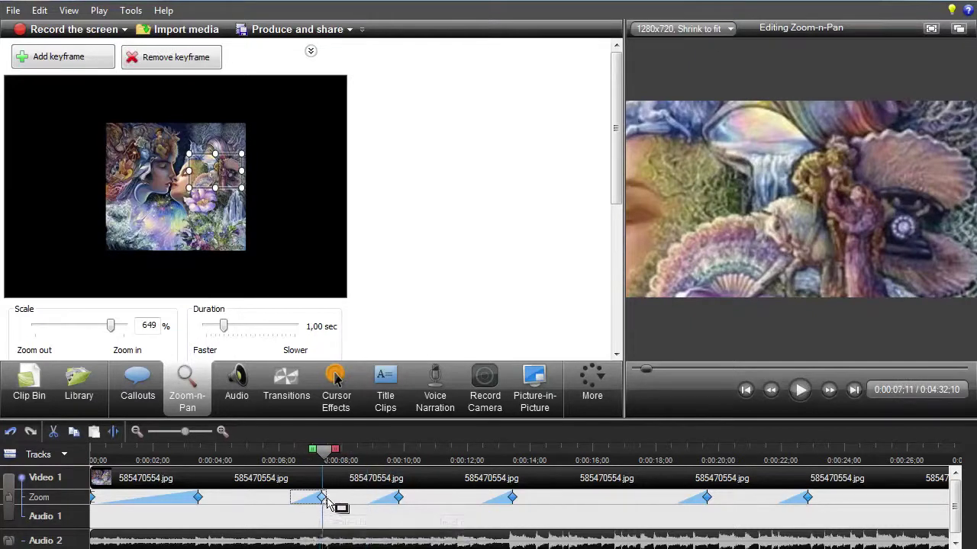
Preview from the start through the striped shell keyframe and move the guitarist keyframe earlier to 0:00:11;26
left_click(746, 390)
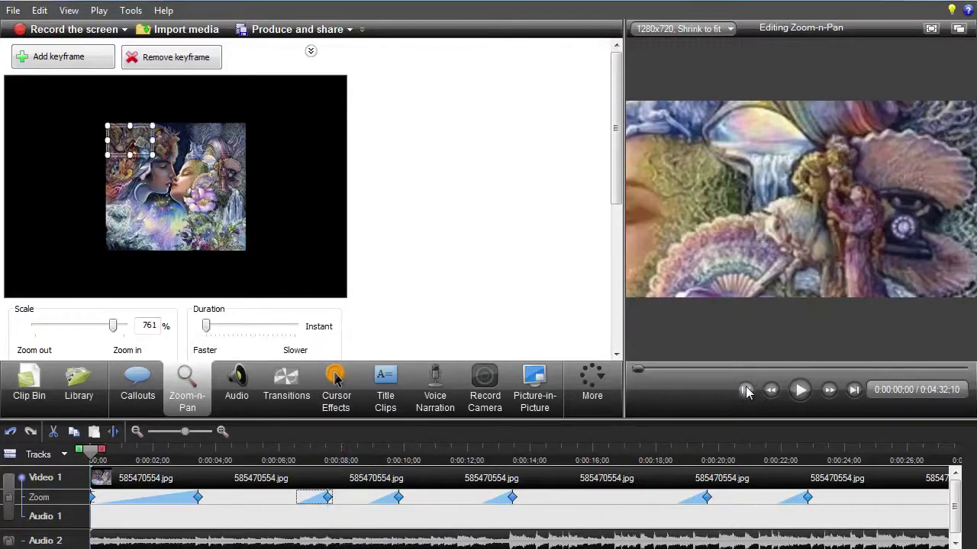
left_click(801, 392)
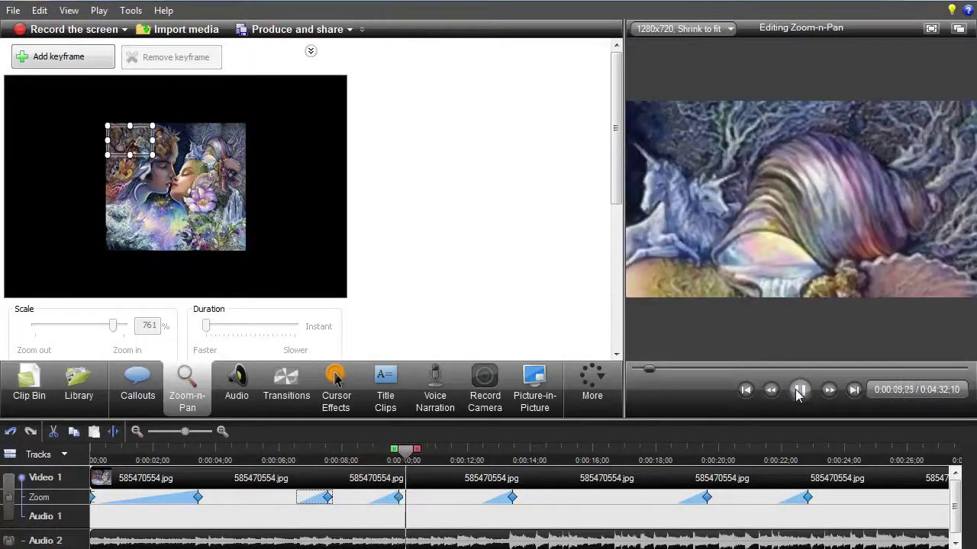
left_click(800, 393)
left_click(486, 500)
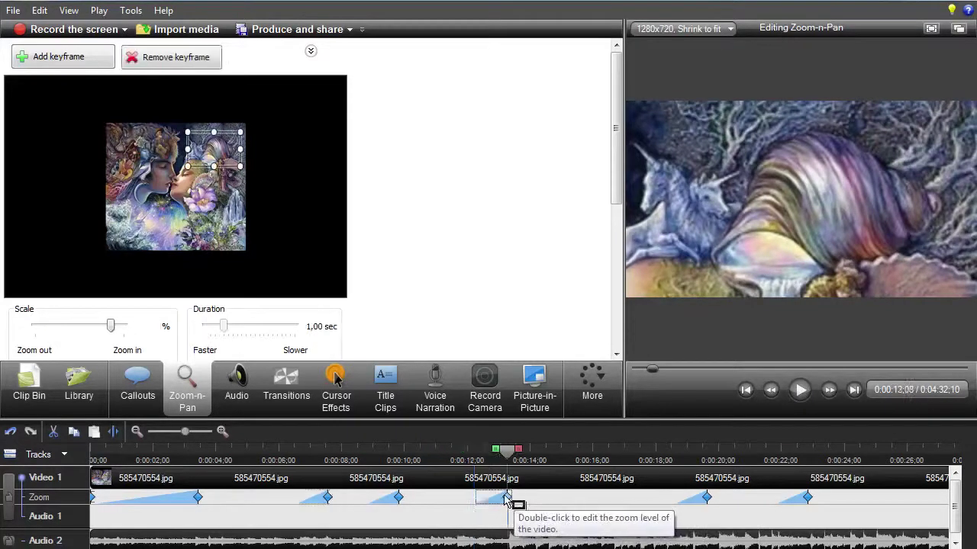
left_click_drag(486, 500, 464, 500)
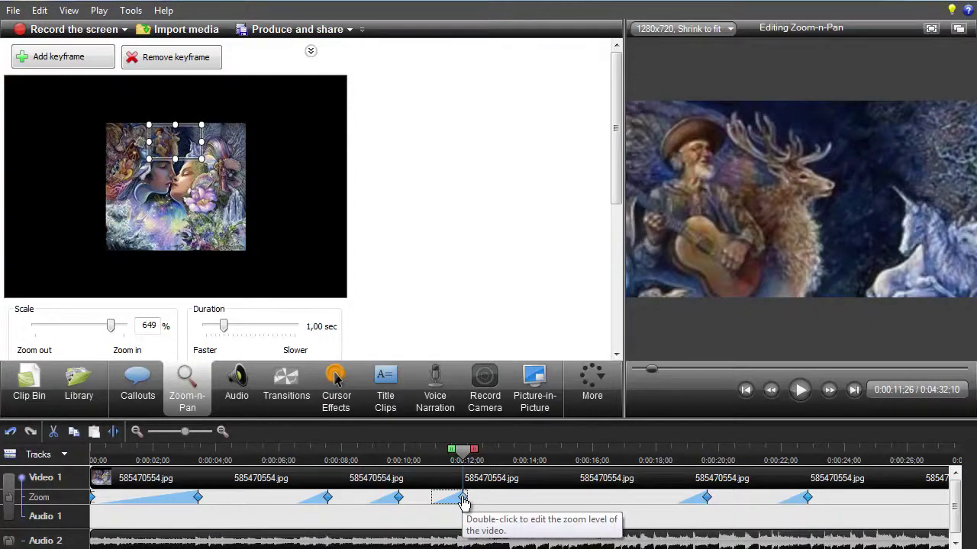
Set the guitarist keyframe's duration to 2,00 sec and preview the whole zoom sequence from the start
left_click(399, 502)
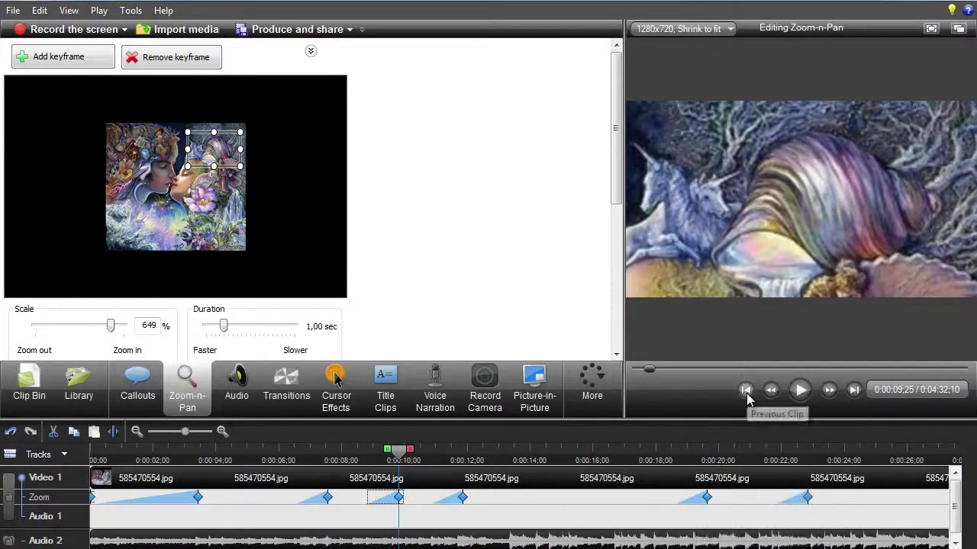
left_click(463, 501)
left_click_drag(226, 328, 255, 336)
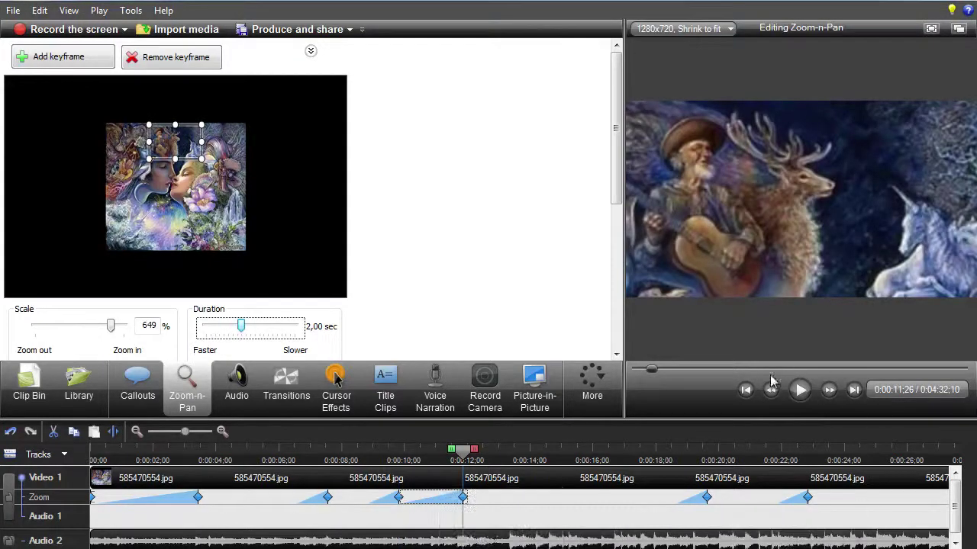
left_click(746, 391)
left_click(800, 390)
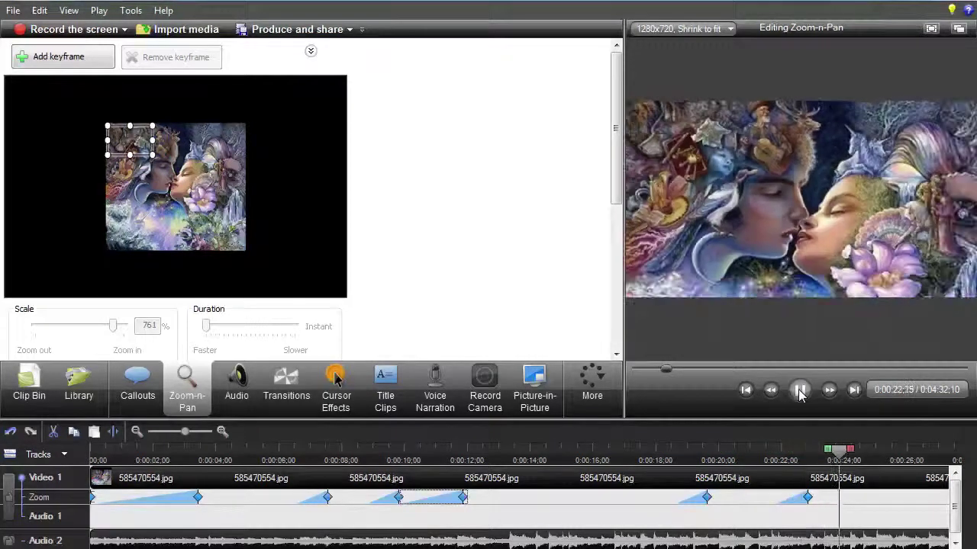
left_click(800, 390)
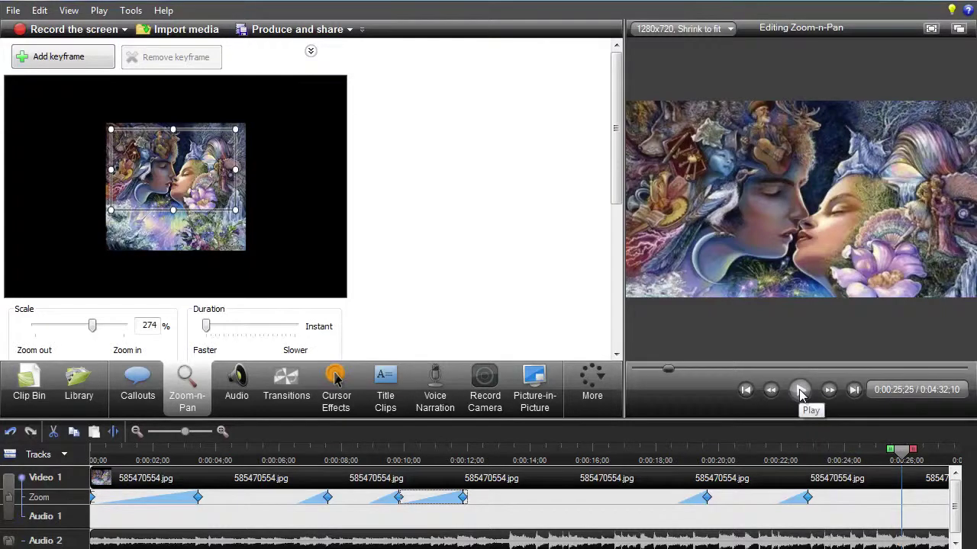